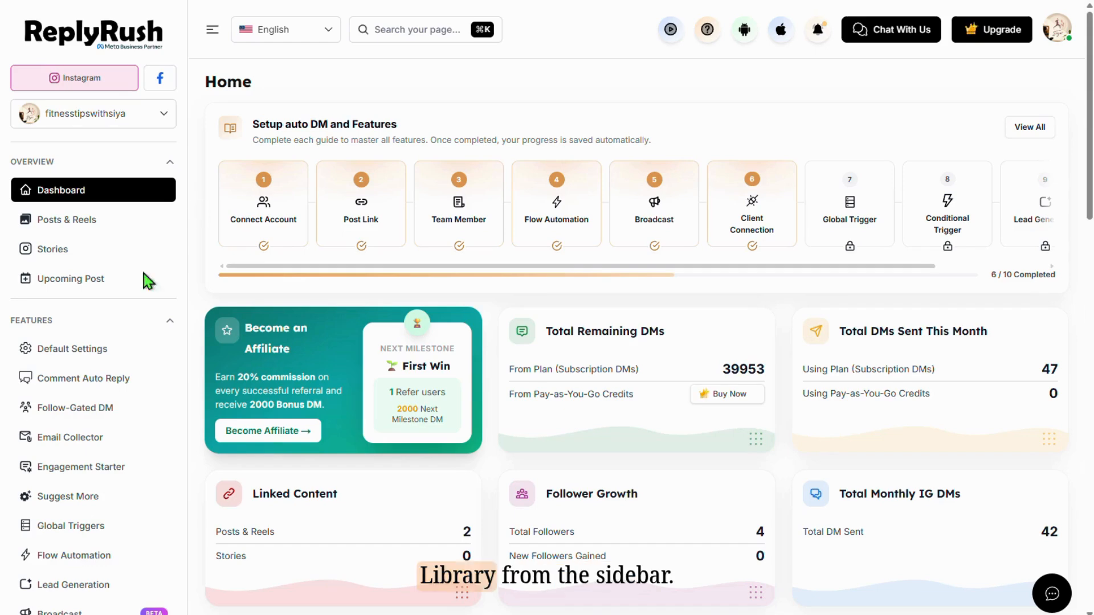
# Open the Template Library and look through the Media Attachment, Button Template and Product Template categories.
pyautogui.click(74, 368)
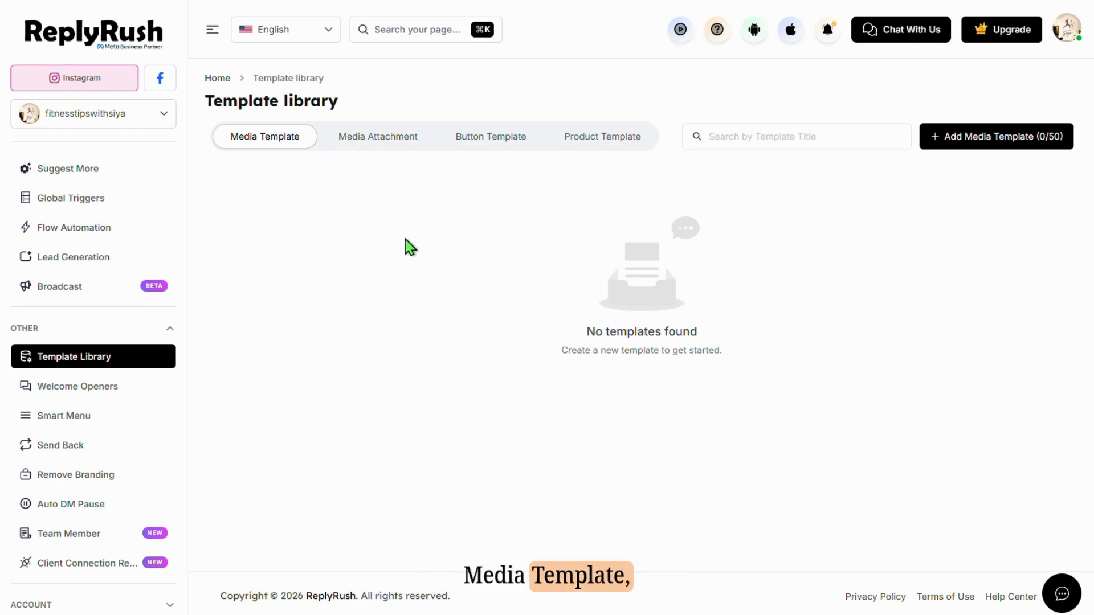
pyautogui.click(352, 147)
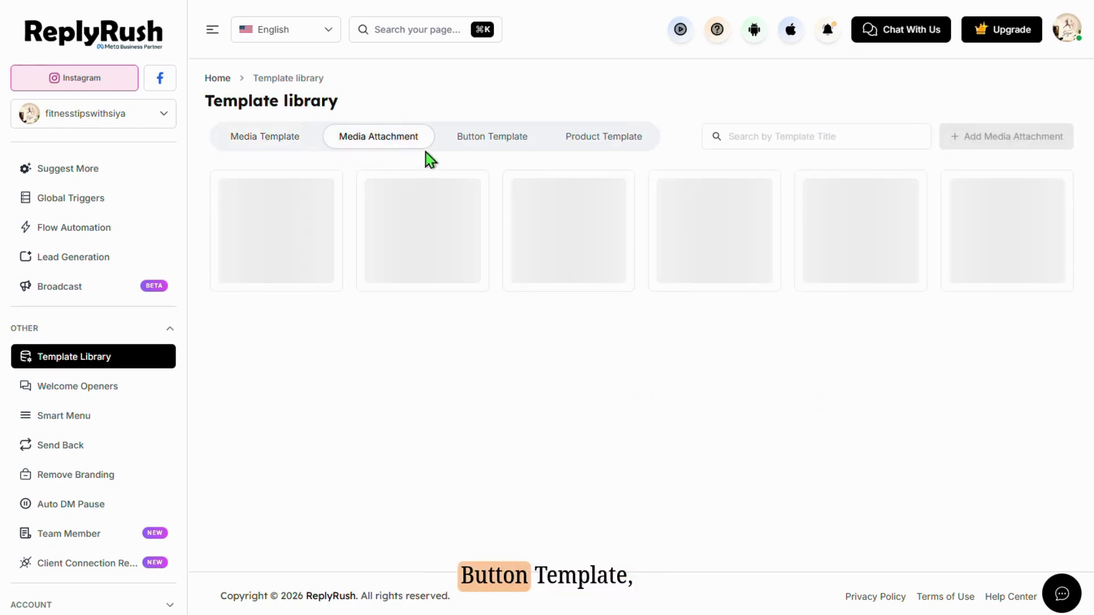
pyautogui.click(487, 150)
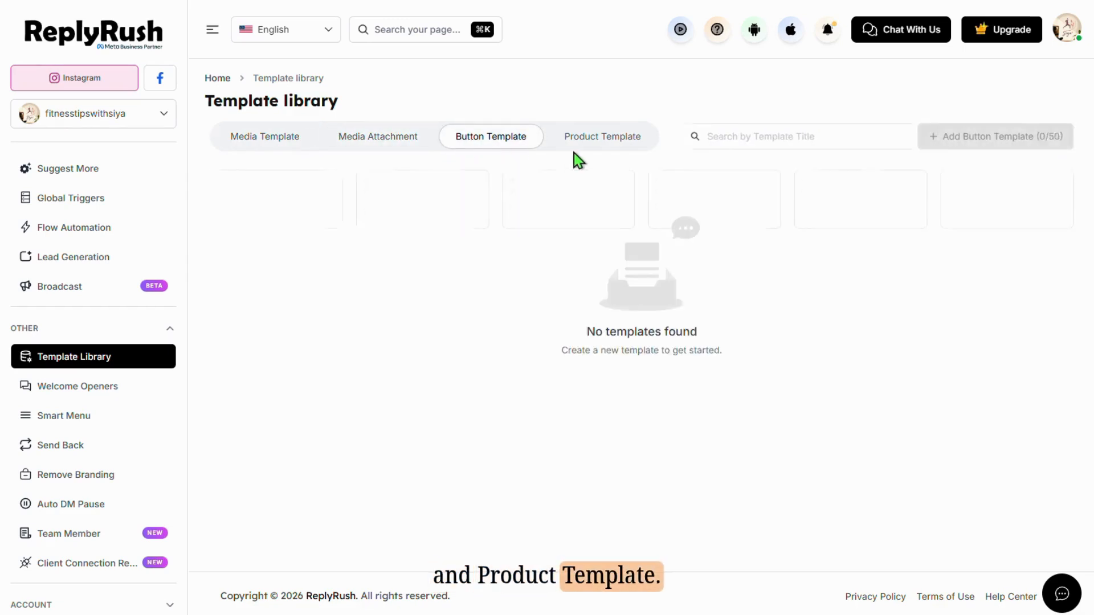
pyautogui.click(610, 148)
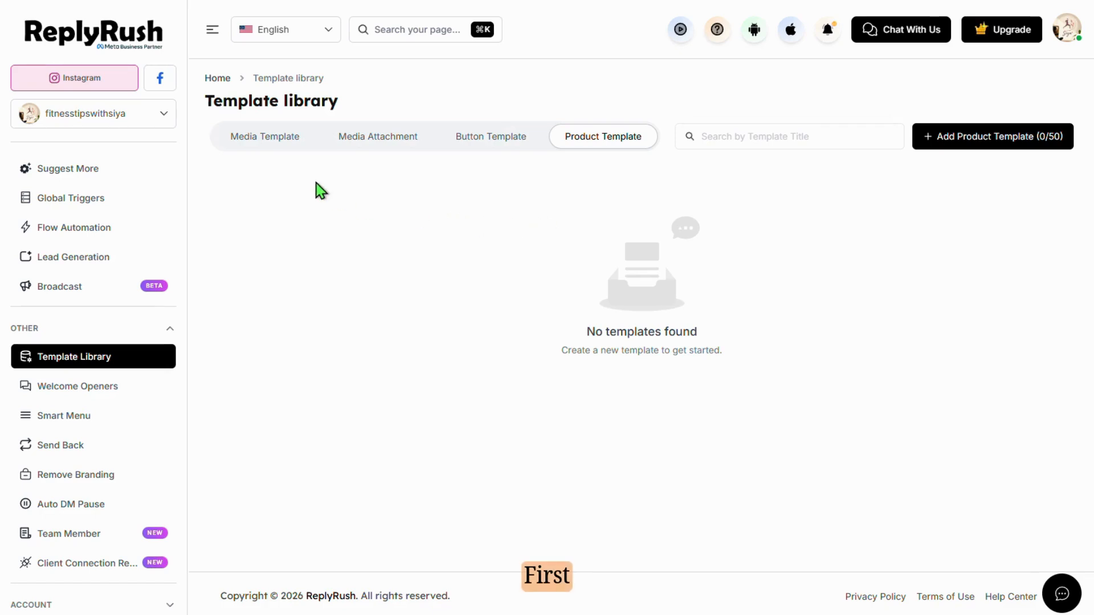
pyautogui.click(277, 147)
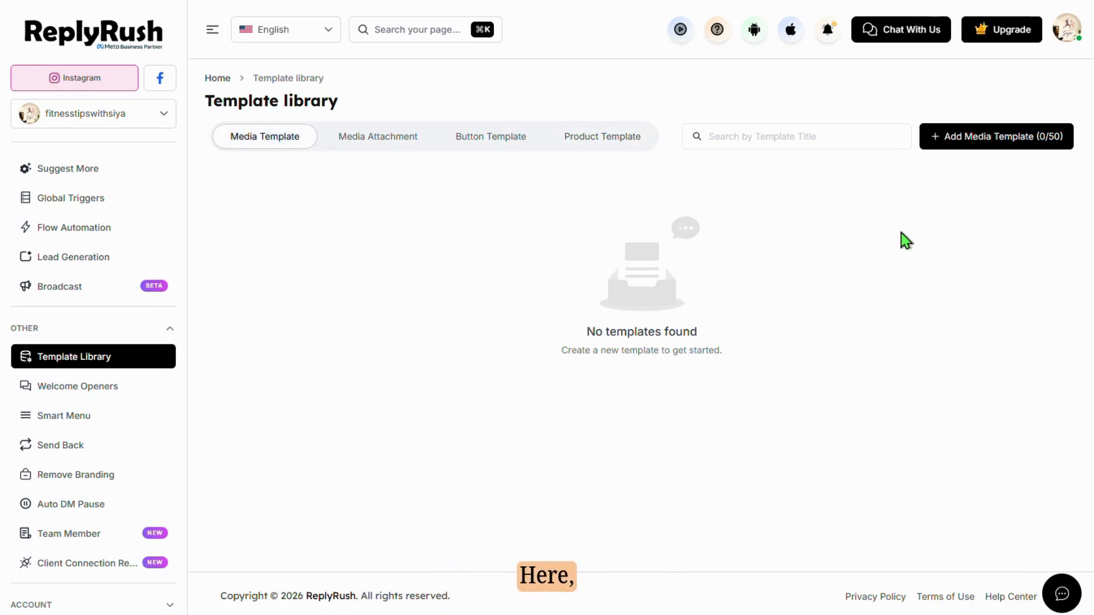
pyautogui.click(1008, 142)
pyautogui.click(791, 101)
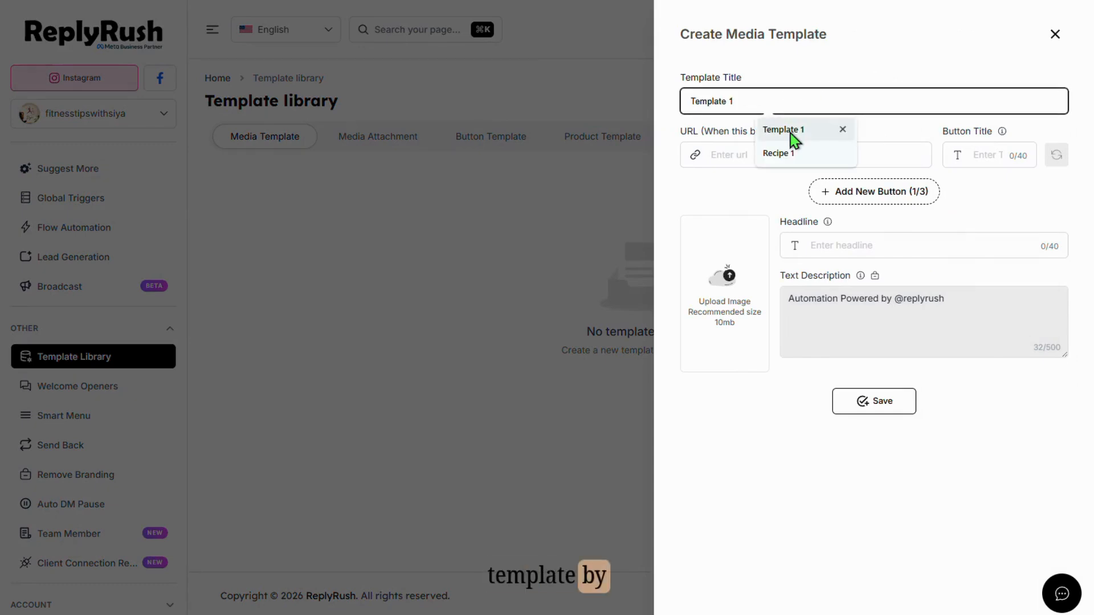
pyautogui.click(791, 135)
pyautogui.click(771, 151)
pyautogui.write('https://pin.it/3TgJm1FPz')
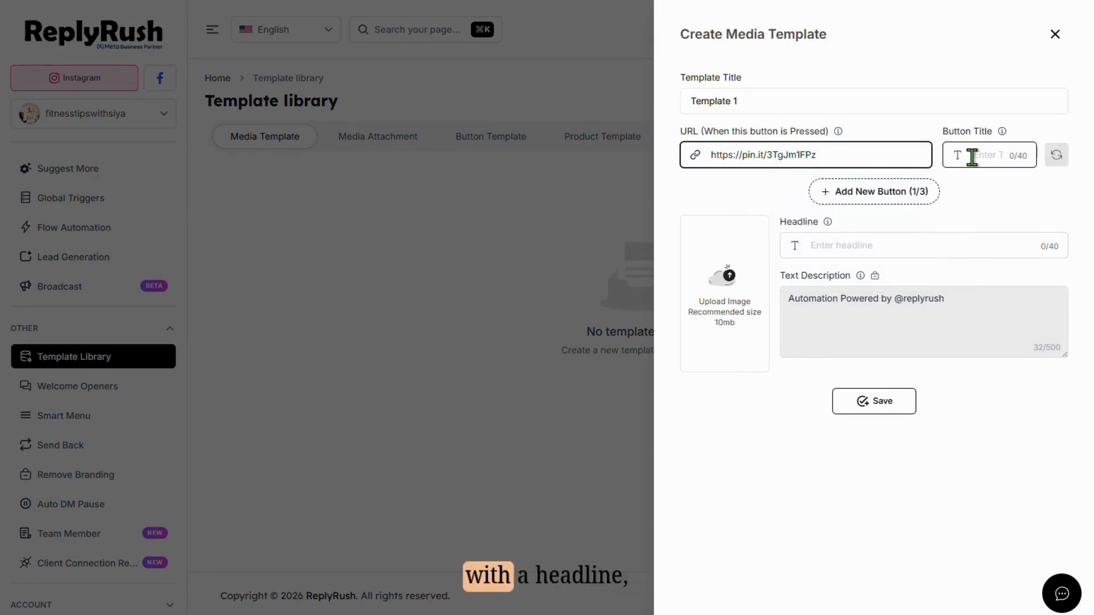
# Set the media template's button title to "Get Full Recipe" and save the template.
pyautogui.click(972, 158)
pyautogui.write('Ge')
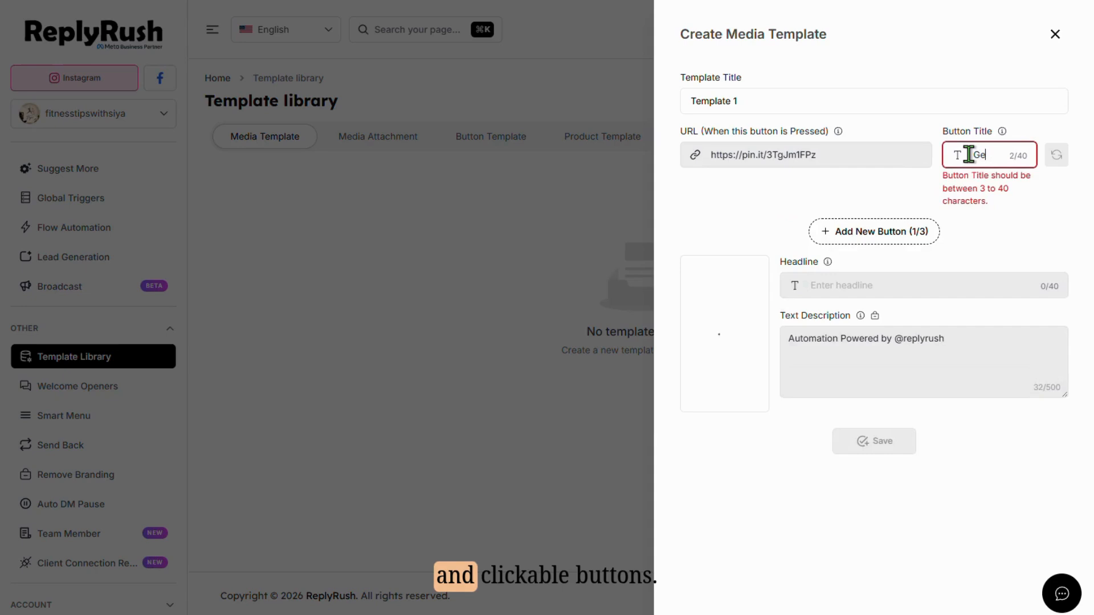
pyautogui.write('t Full Recipe')
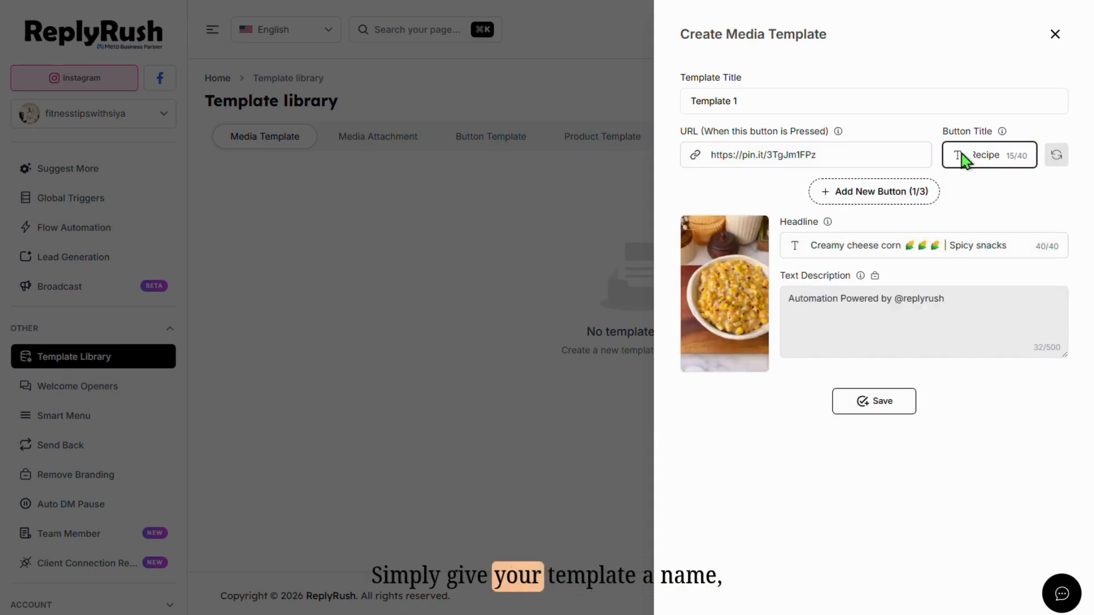
pyautogui.click(989, 200)
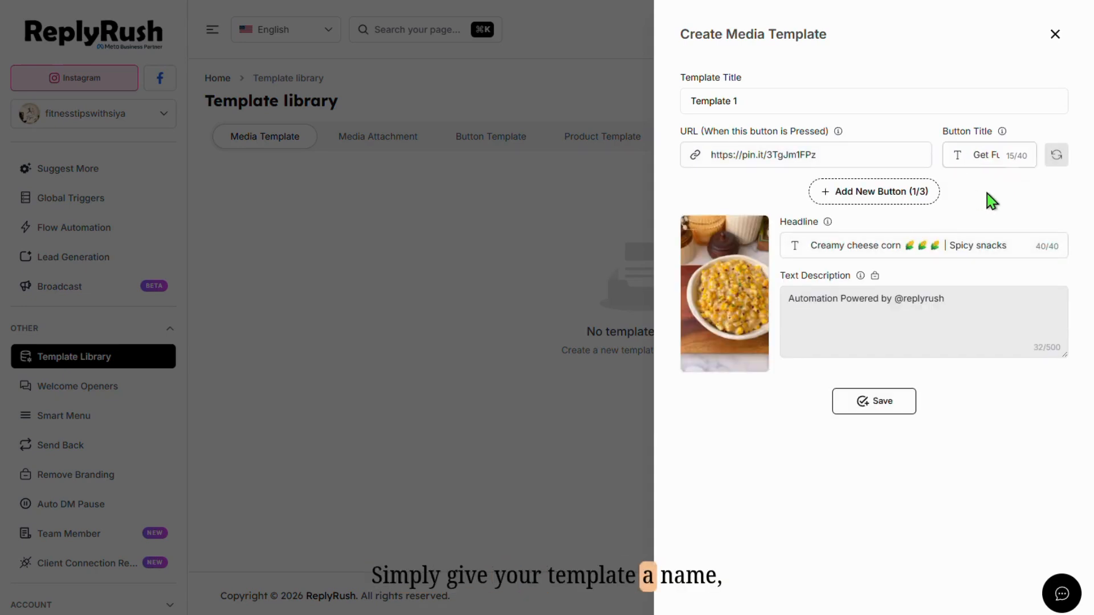
pyautogui.click(889, 406)
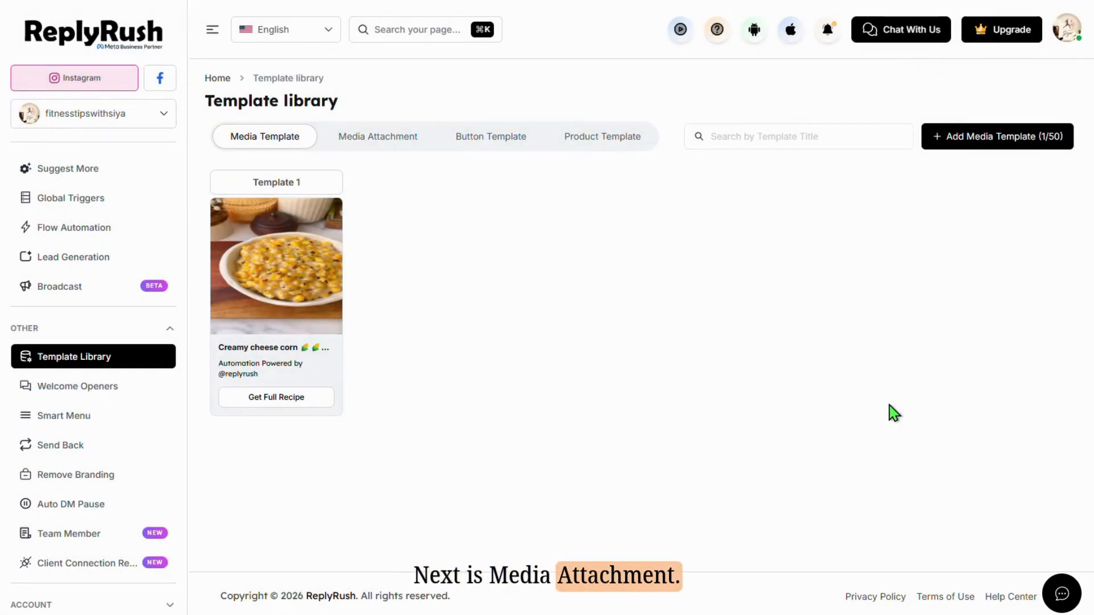
# Create a media attachment titled "Recipe 1", upload the recipe image to it and save it.
pyautogui.click(379, 138)
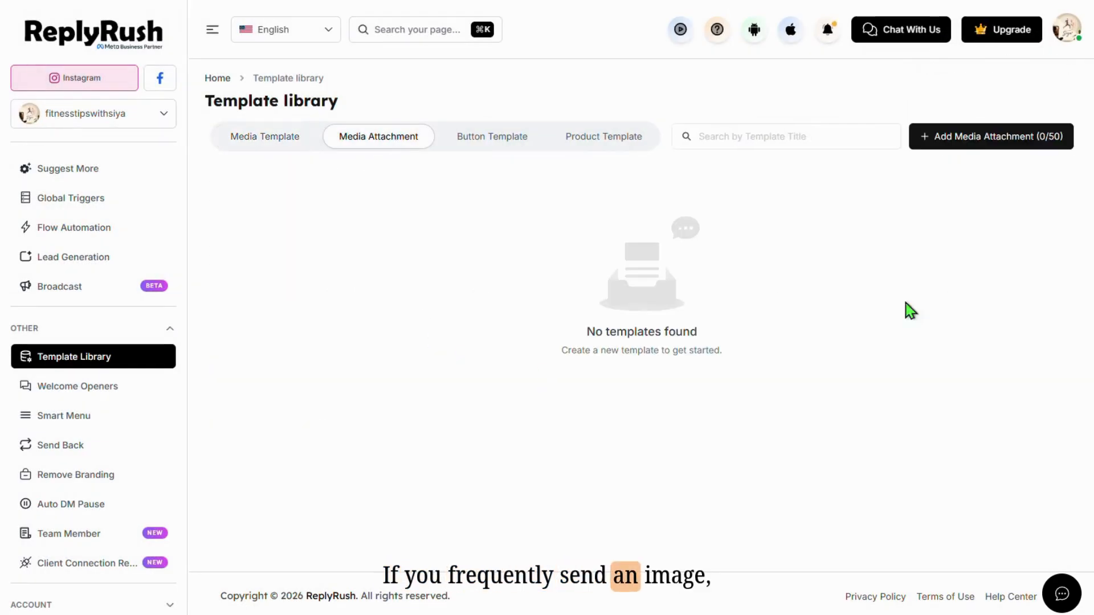
pyautogui.click(952, 143)
pyautogui.click(776, 105)
pyautogui.write('Recipe 1')
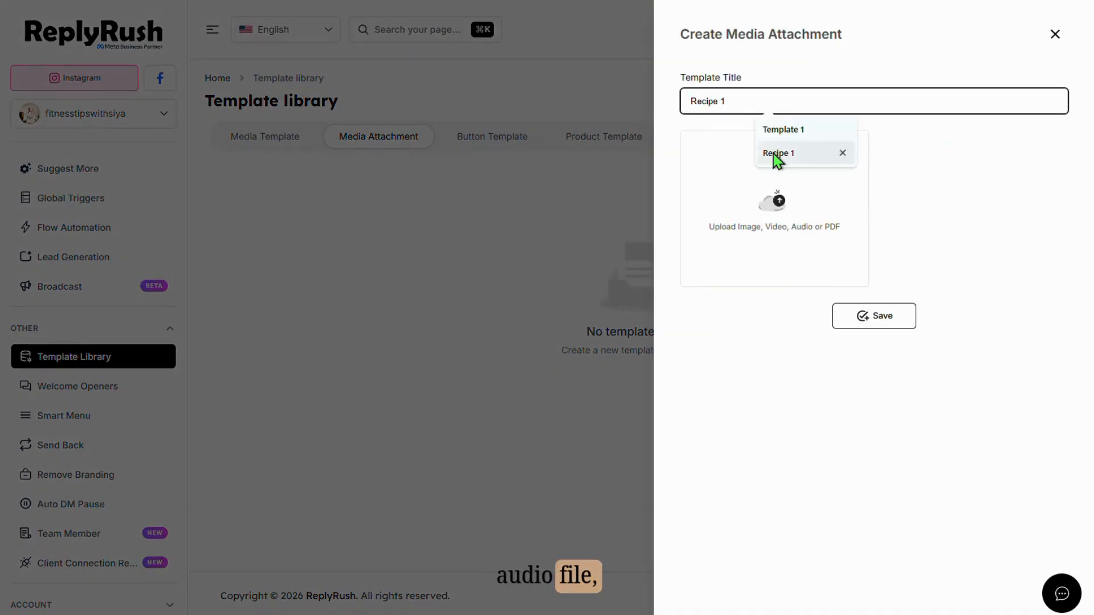
pyautogui.click(762, 212)
pyautogui.doubleClick(98, 159)
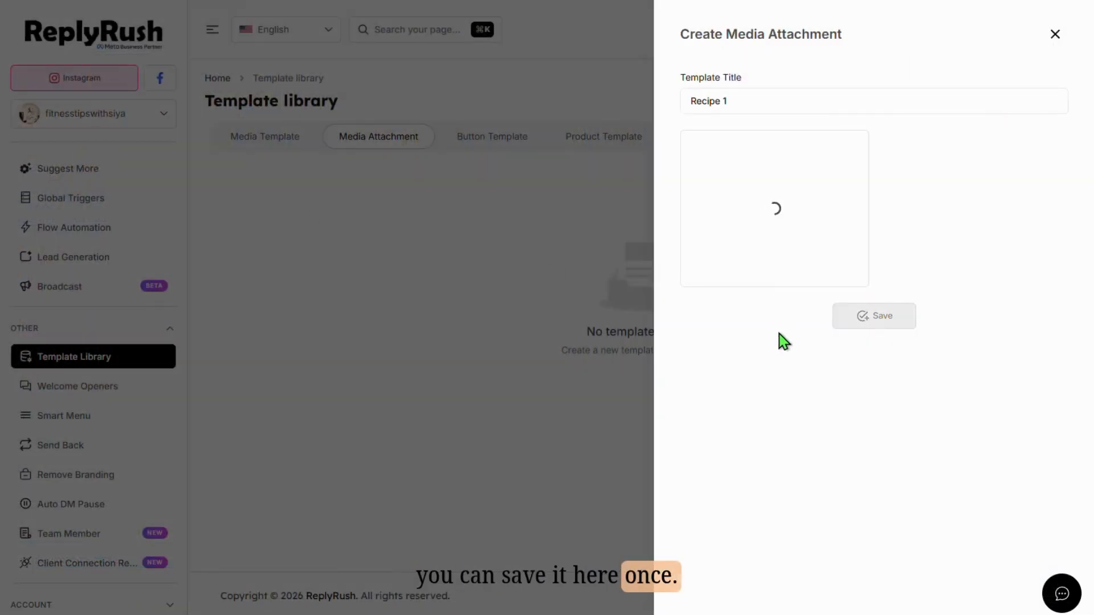
pyautogui.click(849, 325)
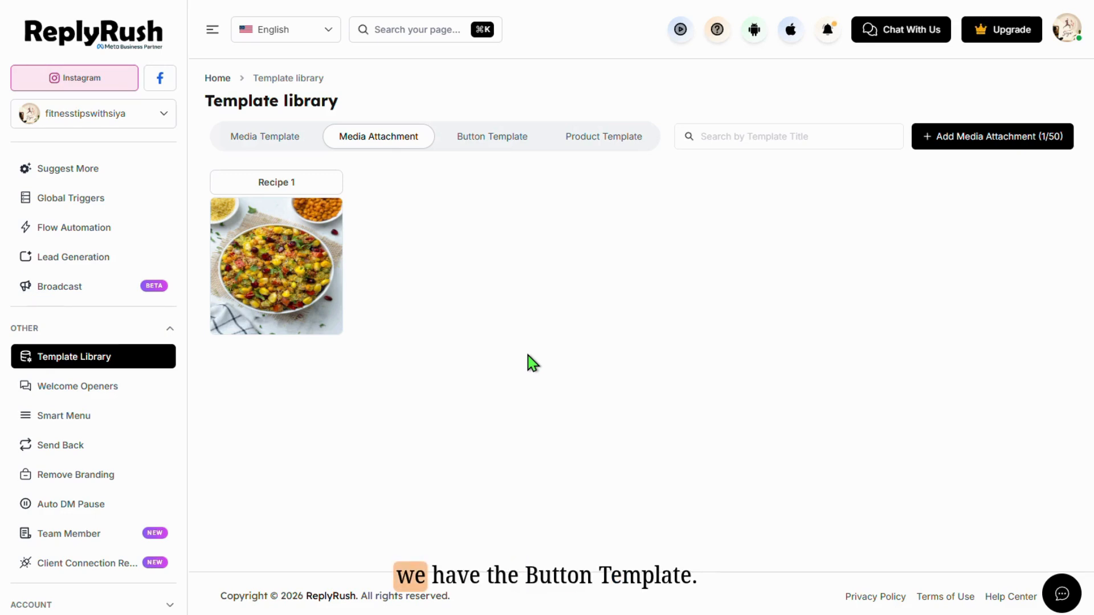
pyautogui.click(501, 150)
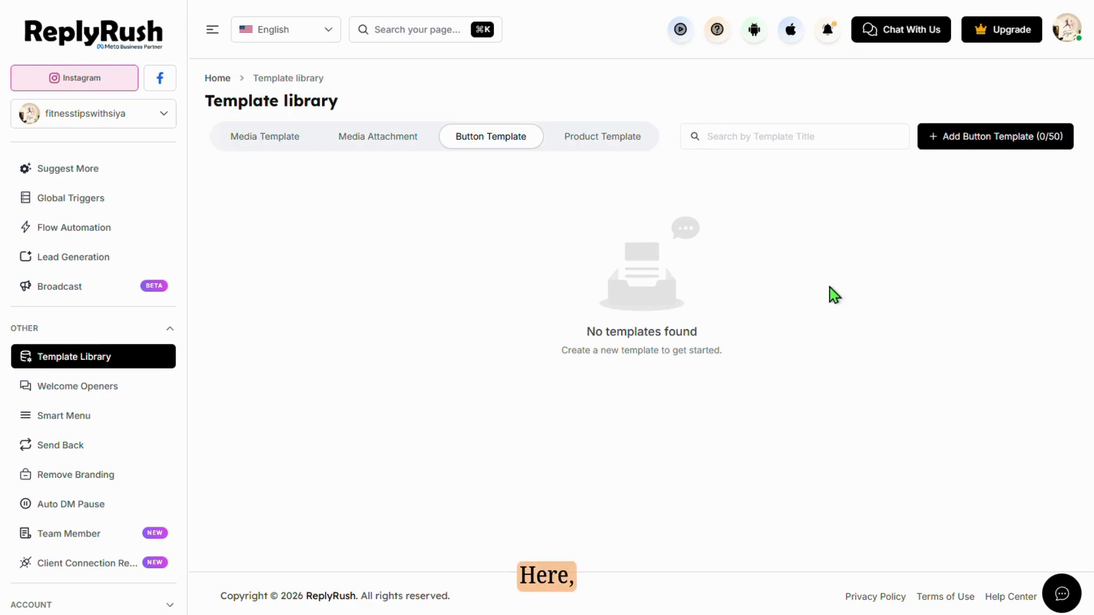
pyautogui.click(957, 140)
pyautogui.moveTo(740, 131)
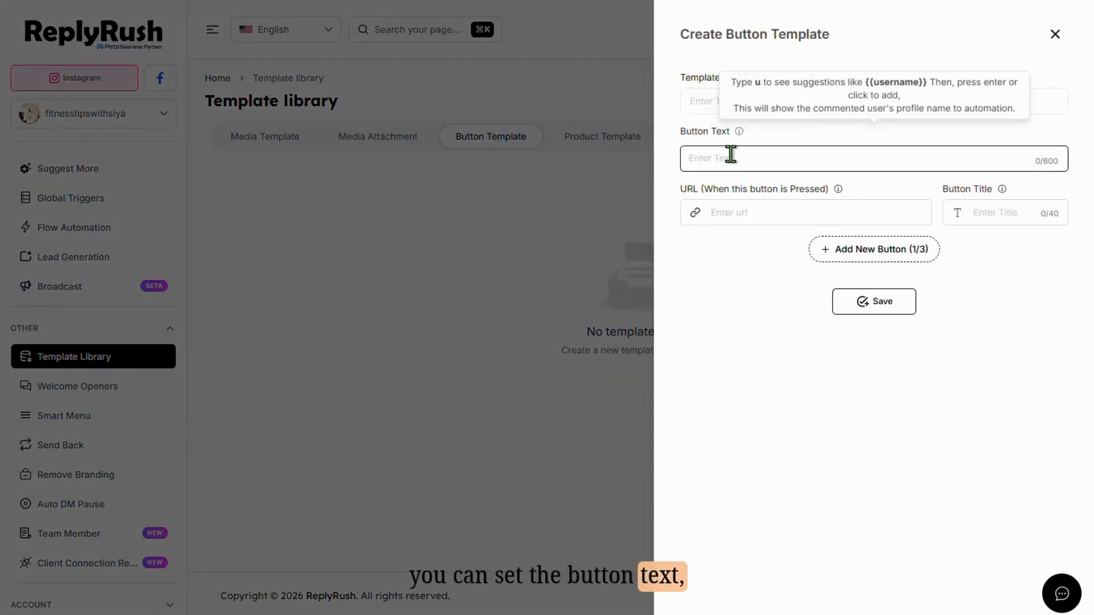
pyautogui.click(730, 158)
pyautogui.write('Healthy Breakfast For Fitness')
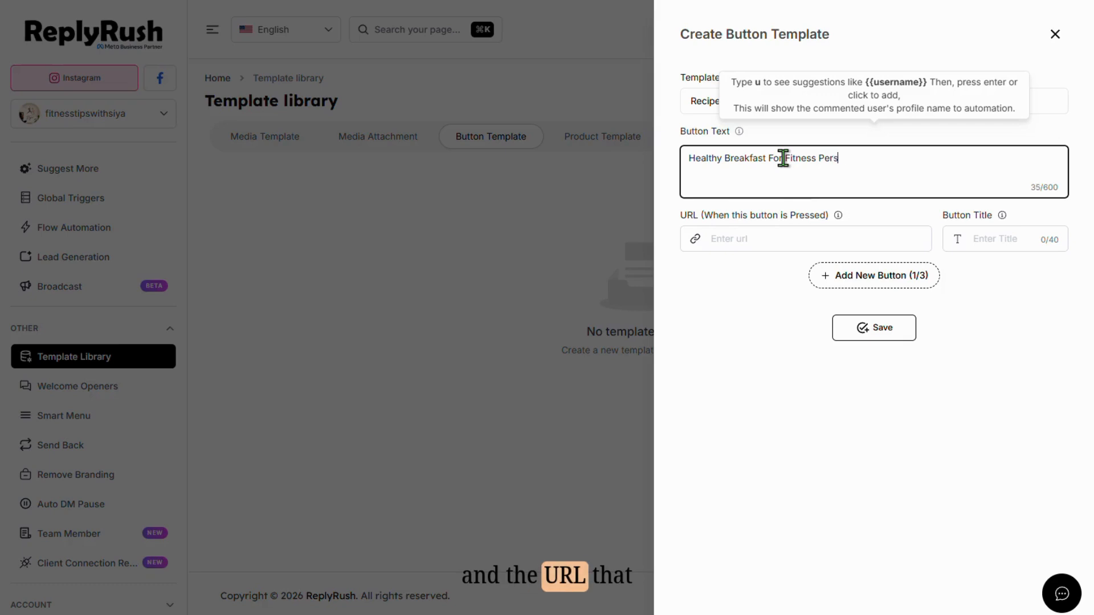
pyautogui.click(806, 238)
pyautogui.click(797, 384)
# Set the button template's button title to "Get Full Recipe" and save the template.
pyautogui.click(978, 212)
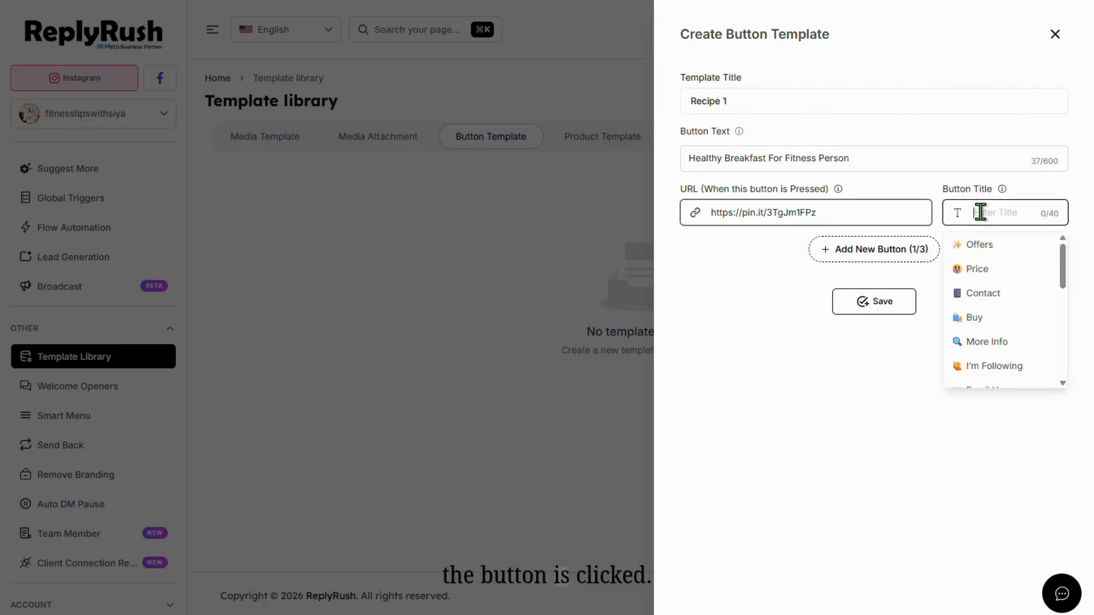
pyautogui.write('Get F')
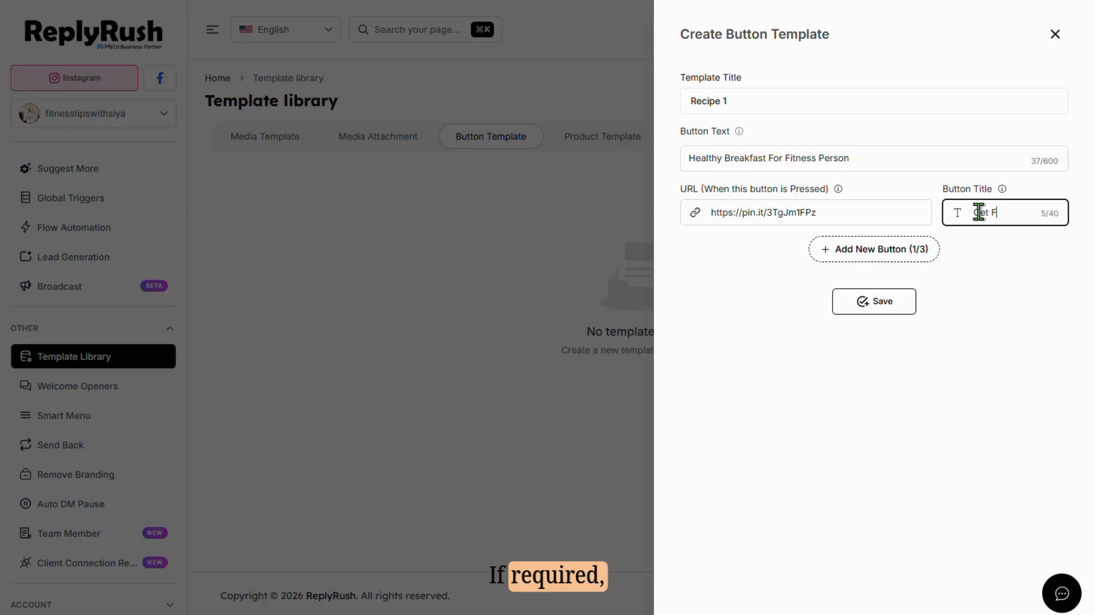
pyautogui.write('ull Recipe')
pyautogui.click(894, 307)
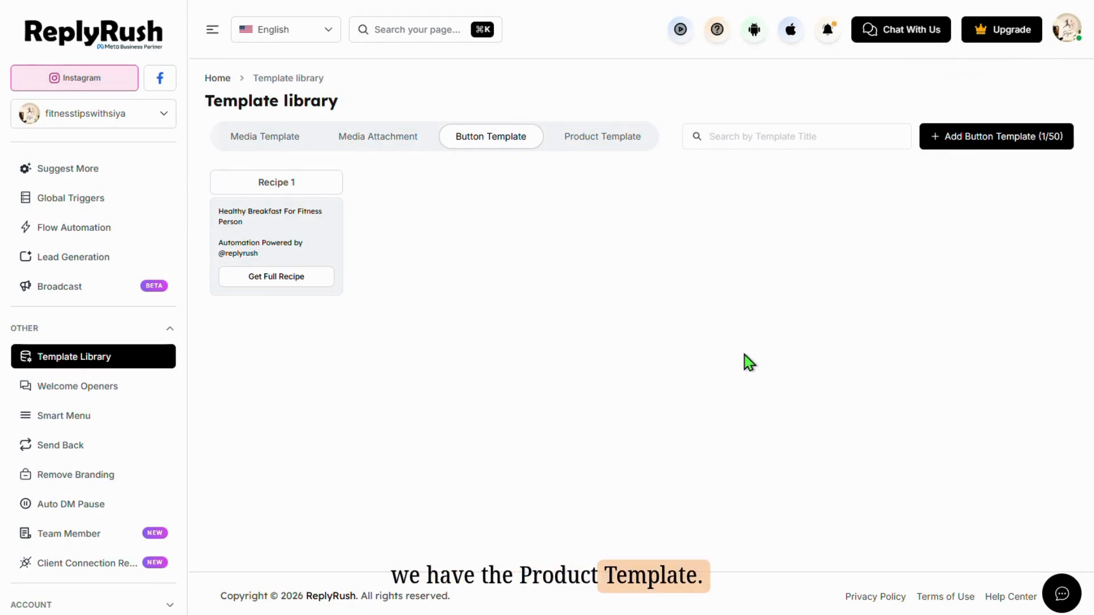
pyautogui.click(610, 142)
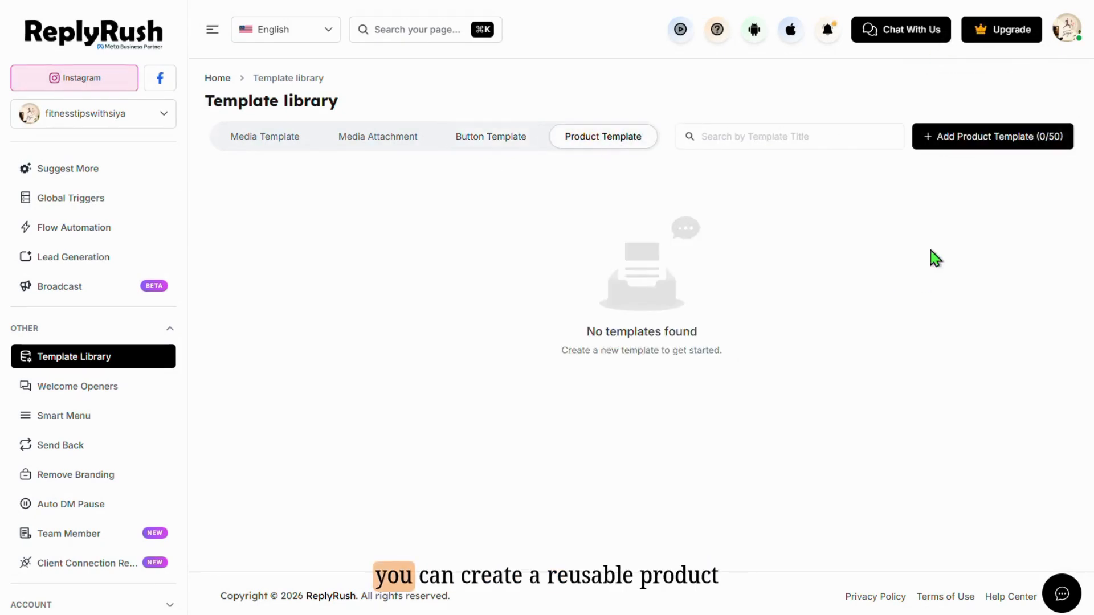
pyautogui.click(943, 139)
pyautogui.click(770, 102)
pyautogui.click(788, 125)
pyautogui.click(915, 159)
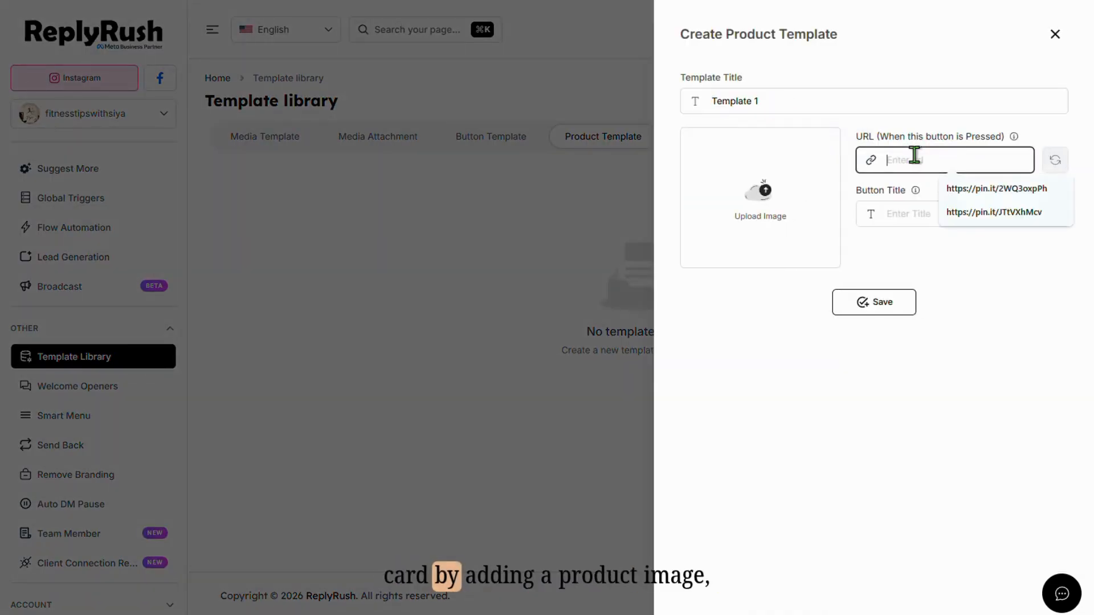
pyautogui.write('https://pin.it/3TgJm1FPz')
# Set the product template's button title to "Get Full Recipe" and save the template.
pyautogui.click(894, 214)
pyautogui.write('Get')
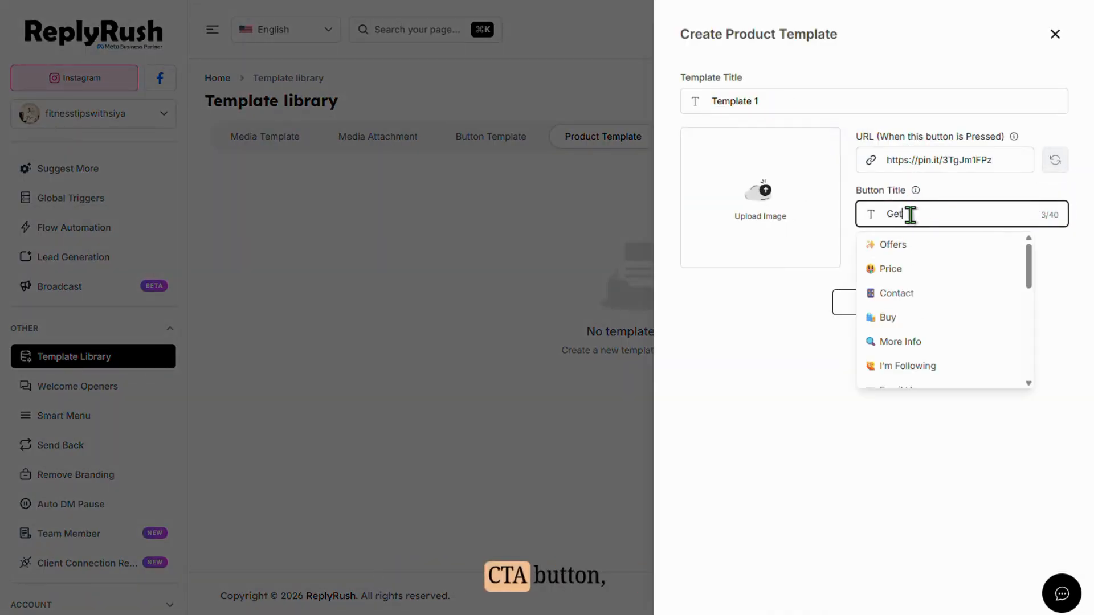
pyautogui.click(761, 320)
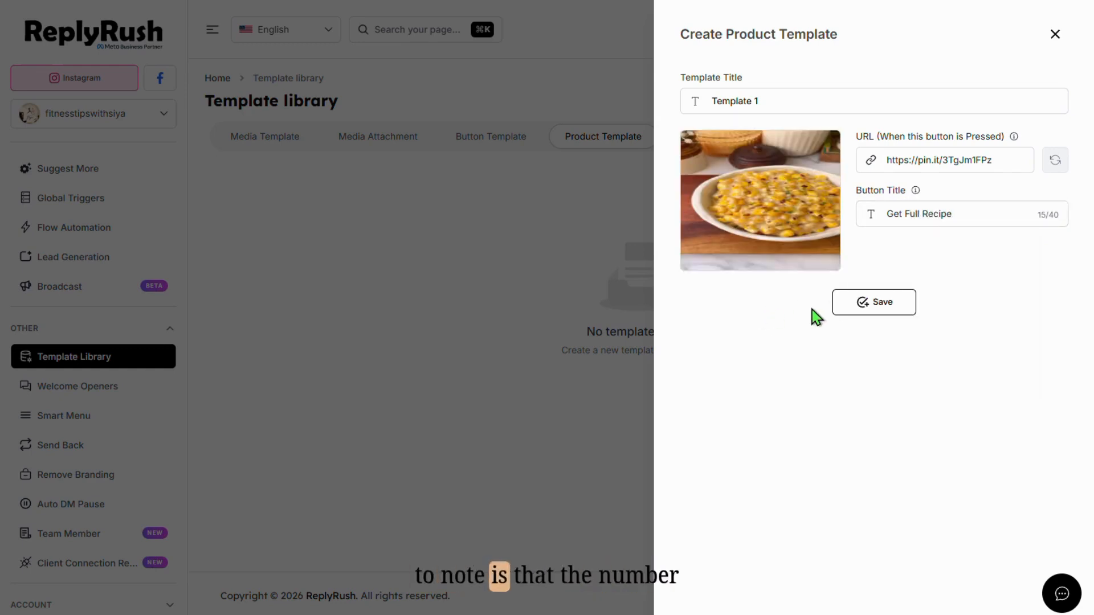
pyautogui.click(877, 315)
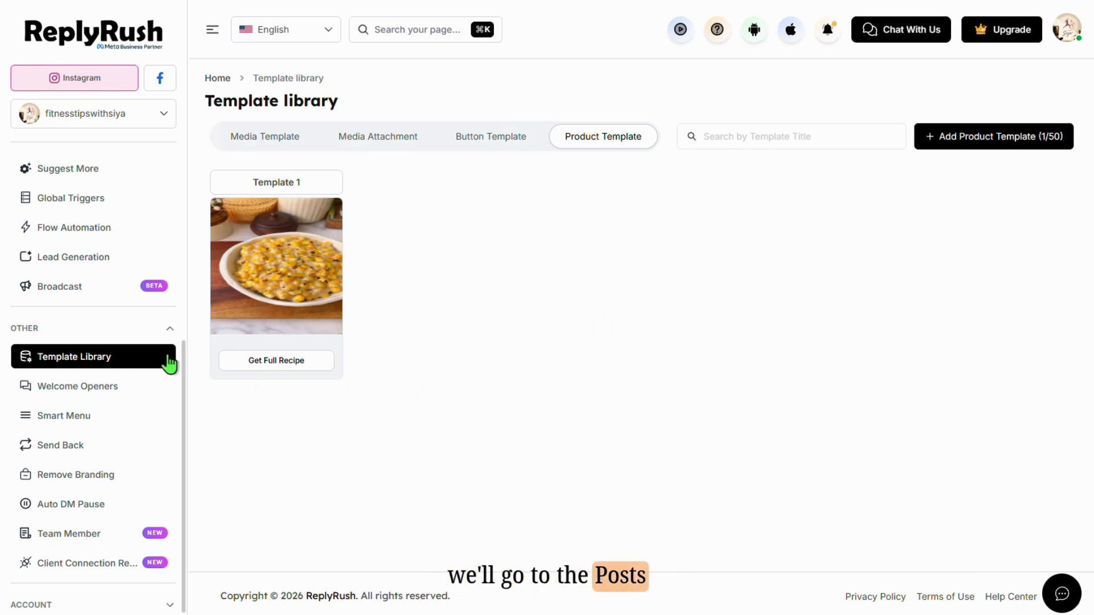
# Go to Posts & Reels and open the automation setup of the "What I eat in a day" post.
pyautogui.scroll(5, 125, 354)
pyautogui.click(121, 223)
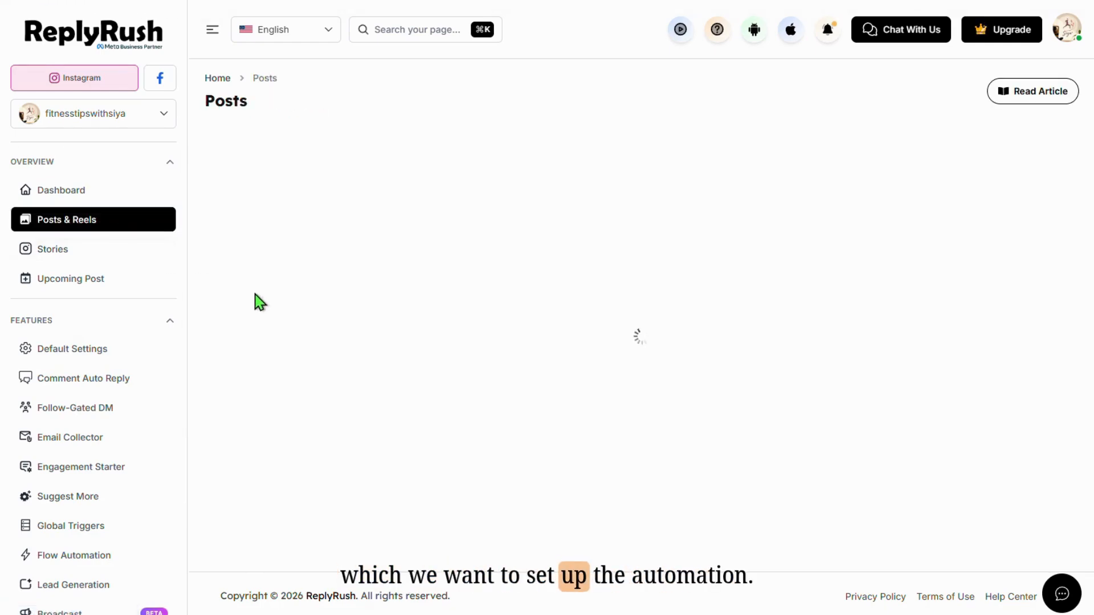
pyautogui.click(260, 463)
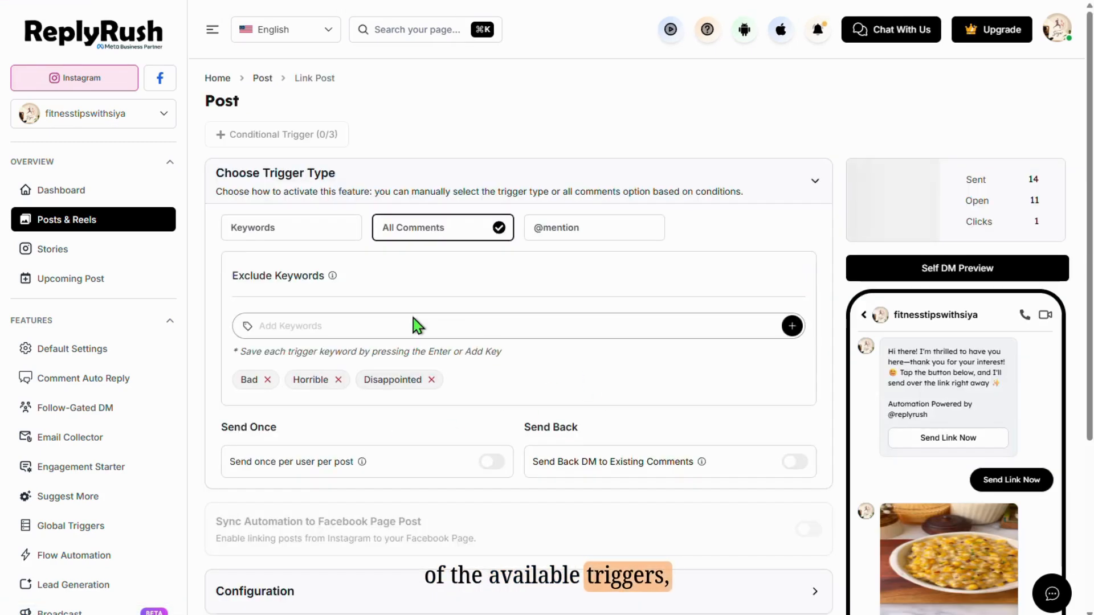
pyautogui.click(318, 235)
pyautogui.click(429, 241)
pyautogui.click(566, 243)
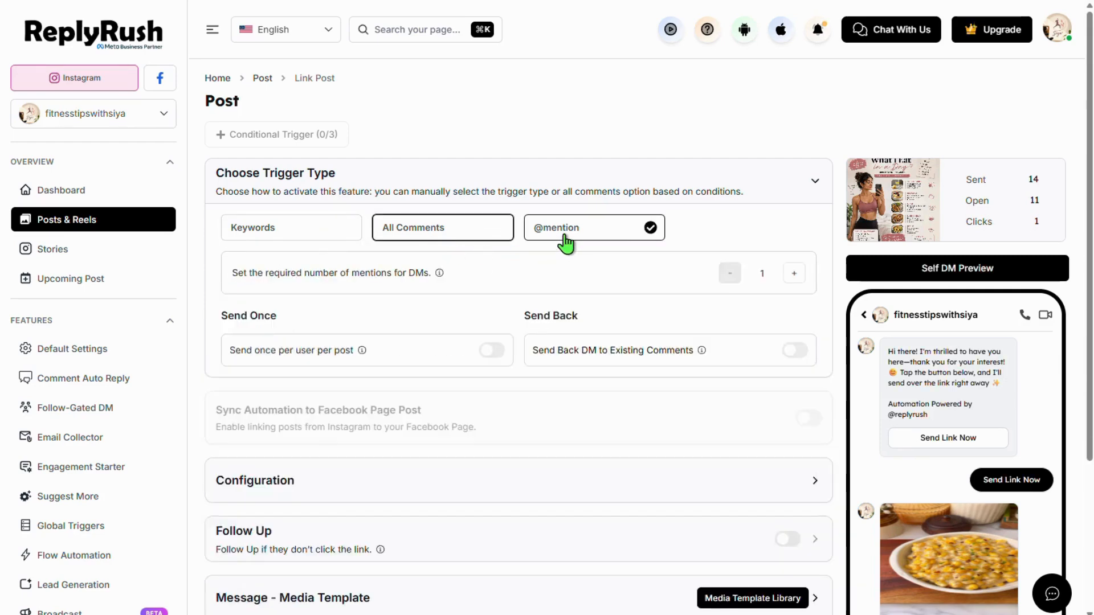
pyautogui.click(451, 246)
# Expand the post's Configuration section and enable Engagement Starter.
pyautogui.scroll(-2, 399, 455)
pyautogui.click(391, 480)
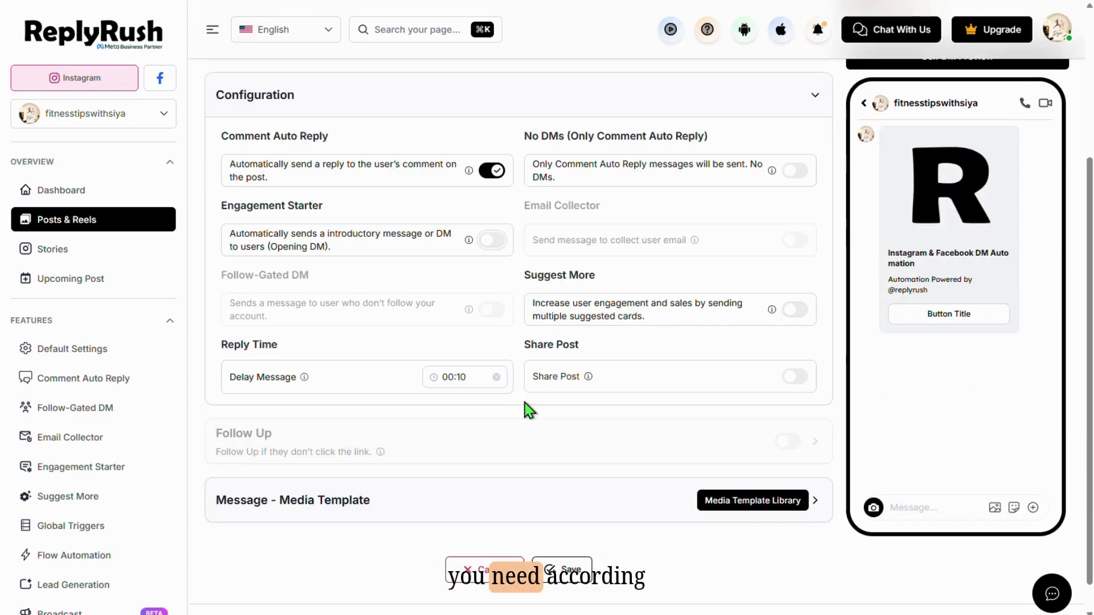
pyautogui.click(494, 241)
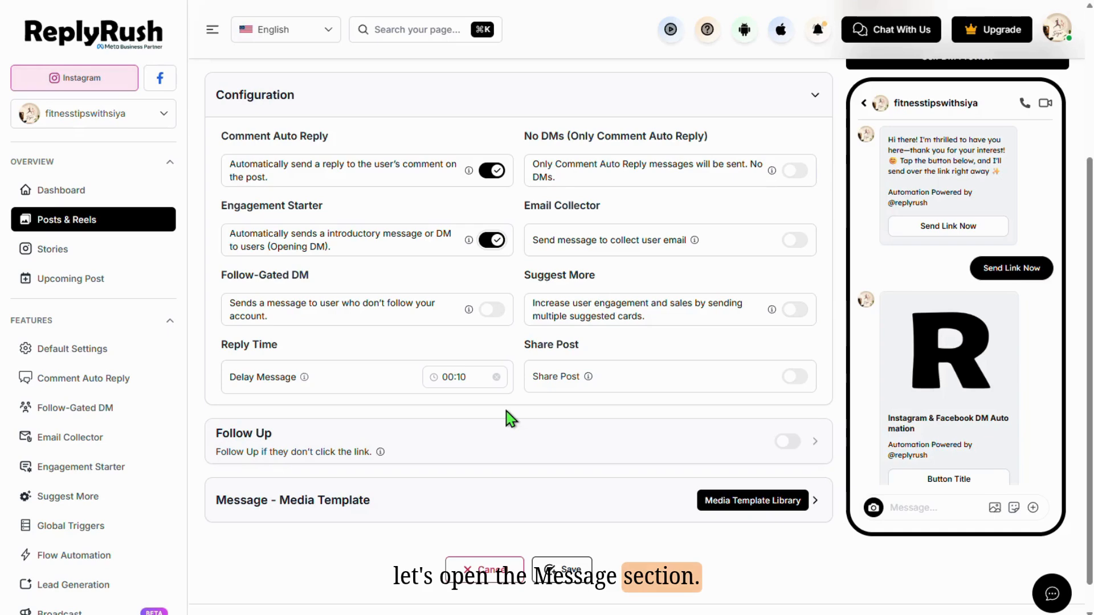
# Expand the Message section and review the Media Attachment, Button Template and Product Template types, finishing with Media Template selected.
pyautogui.click(493, 511)
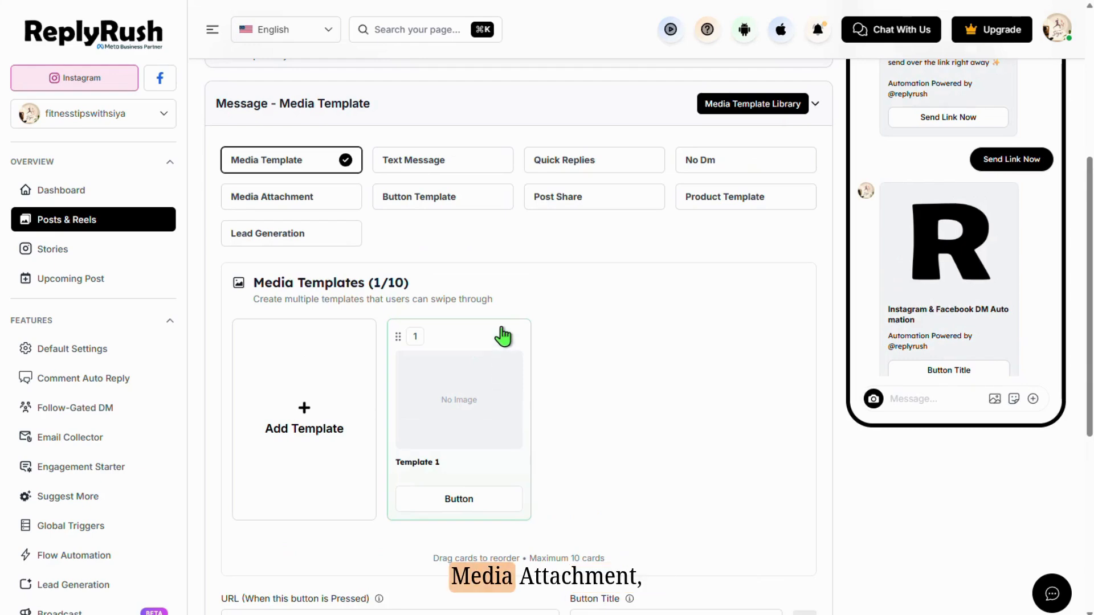
pyautogui.click(332, 207)
pyautogui.click(423, 246)
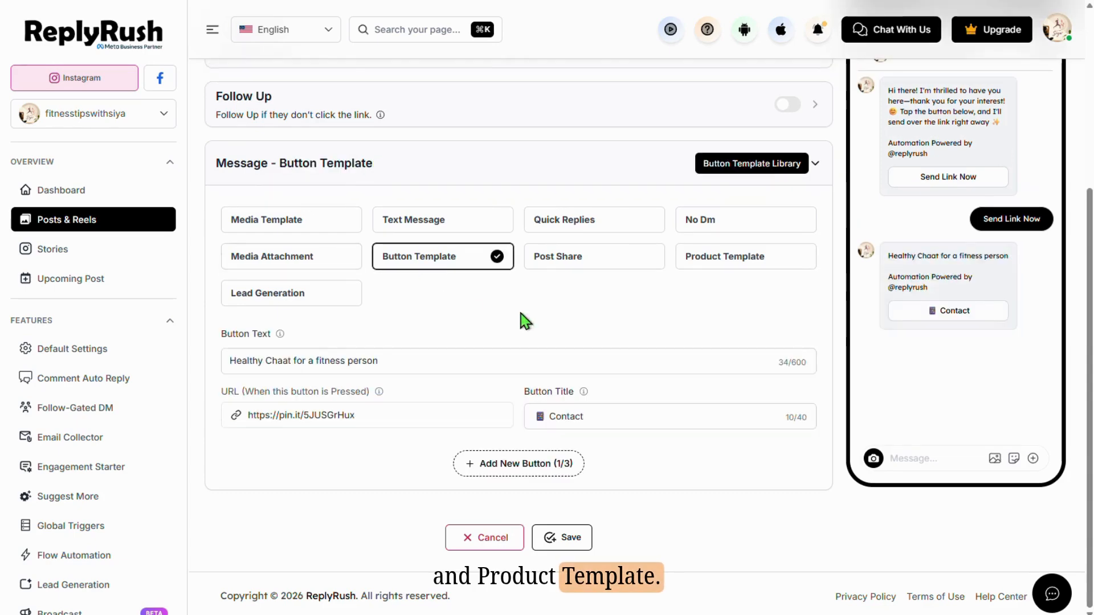
pyautogui.click(707, 273)
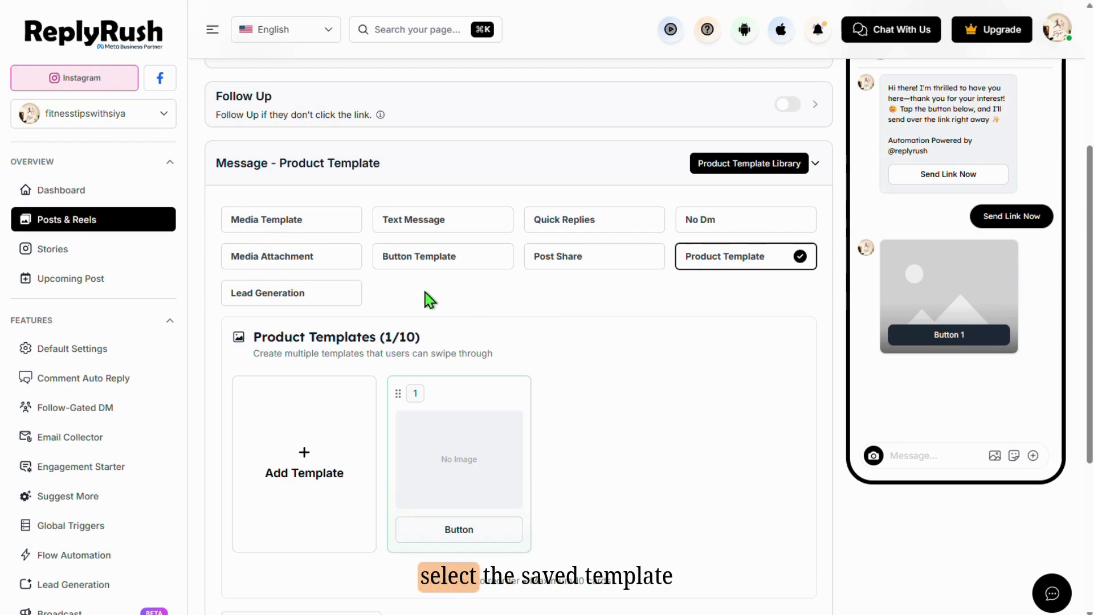
pyautogui.click(323, 230)
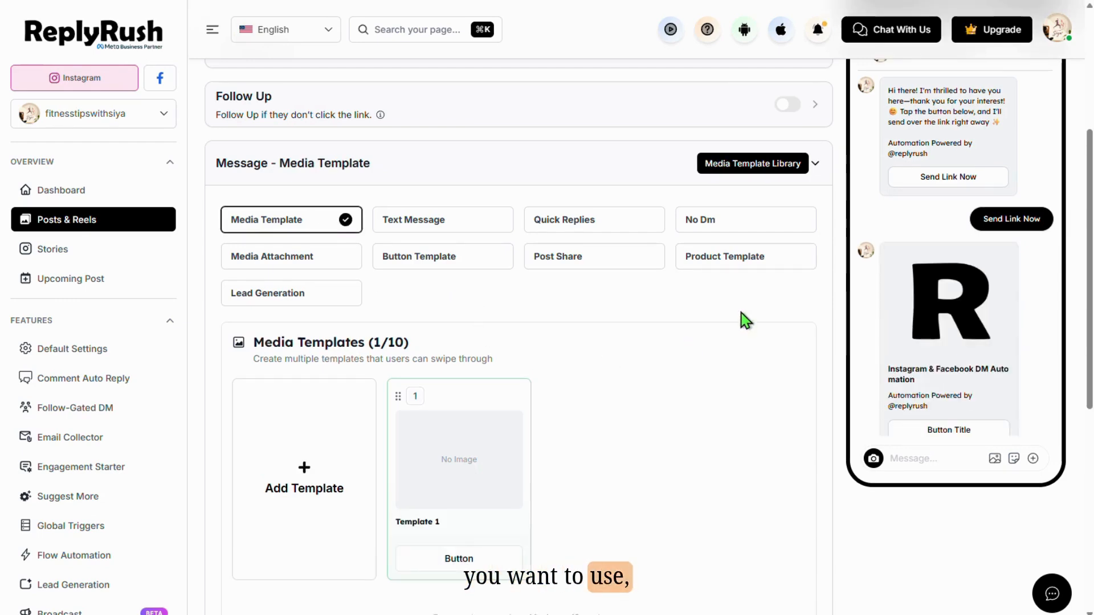
# Add the saved "Creamy cheese corn | Spicy snacks" template from the Media Template Library to the DM message and check its preview.
pyautogui.click(741, 165)
pyautogui.click(305, 336)
pyautogui.click(850, 513)
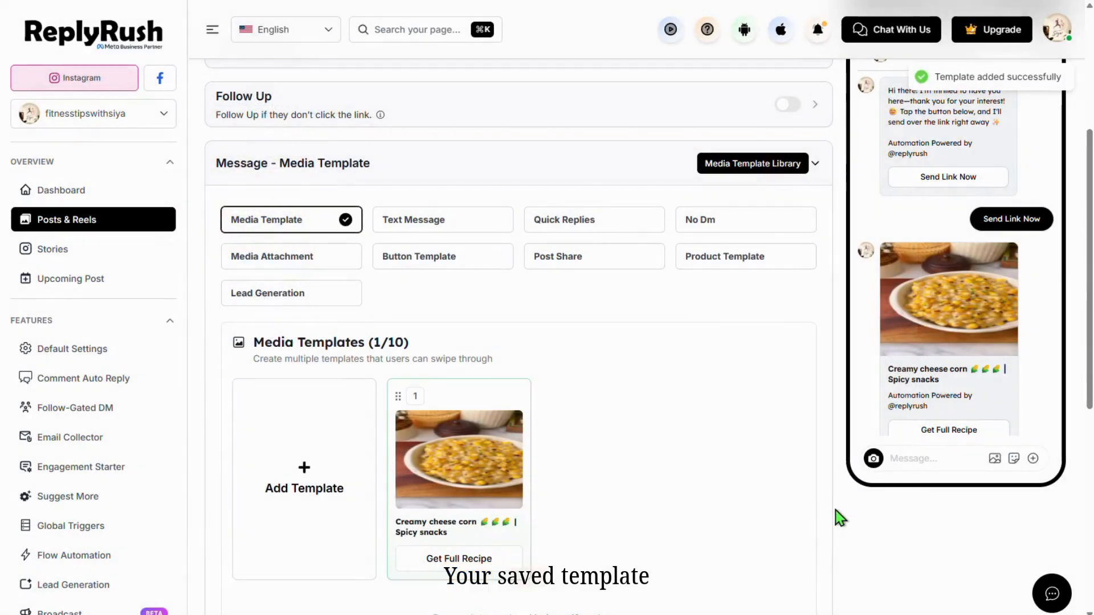
pyautogui.scroll(-2, 696, 442)
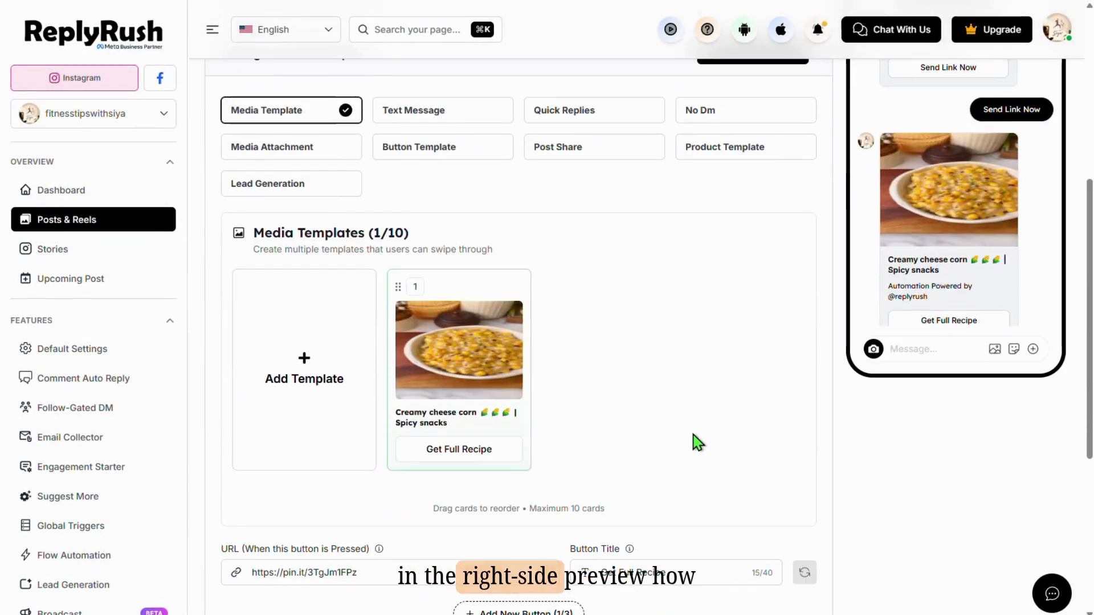
pyautogui.scroll(1, 698, 442)
pyautogui.scroll(1, 698, 442)
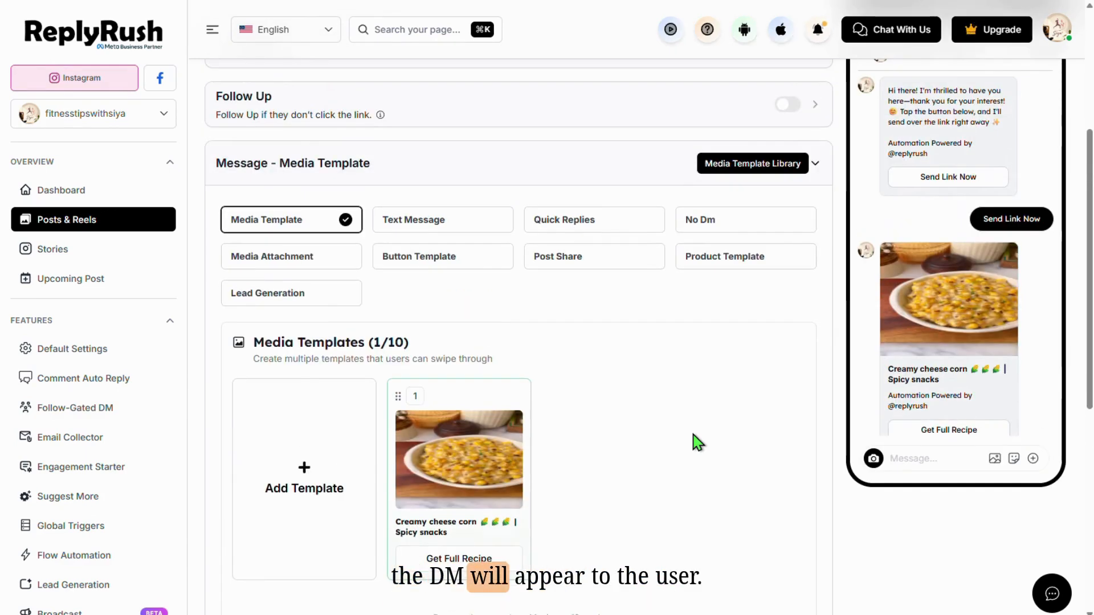
pyautogui.scroll(-1, 968, 254)
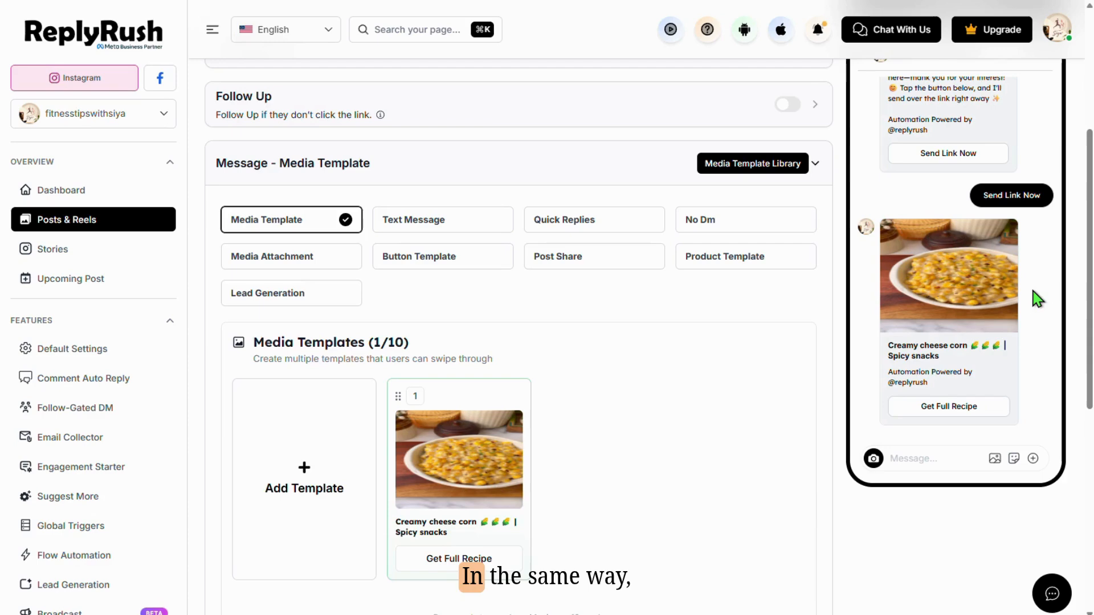
# Switch the message type to Media Attachment and add the saved chaat bowl image from the Media Attachment Library.
pyautogui.click(325, 259)
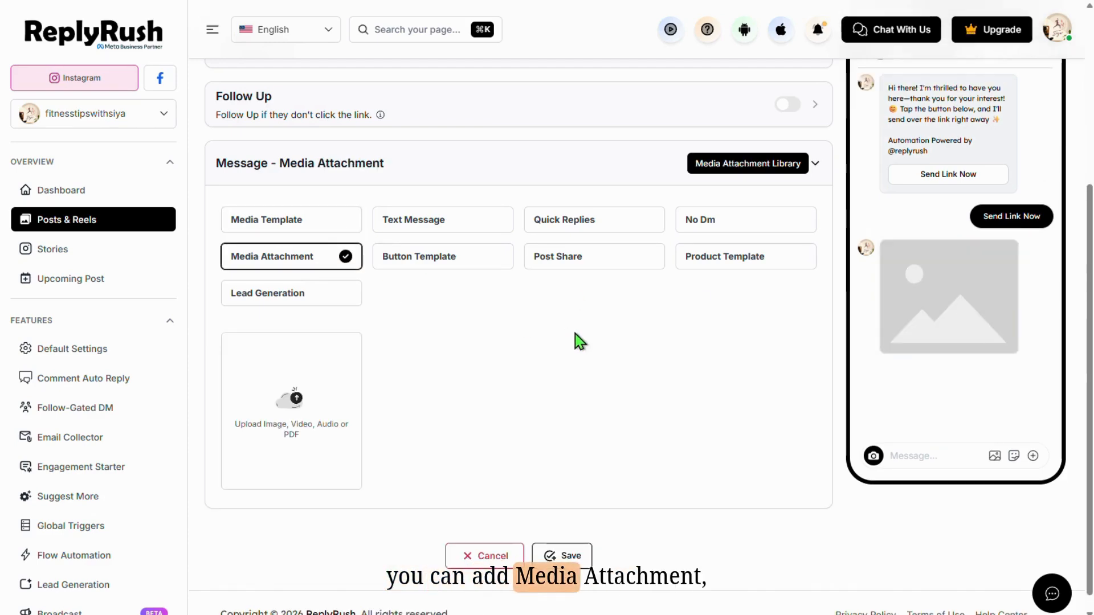
pyautogui.click(715, 168)
pyautogui.click(296, 144)
pyautogui.click(849, 511)
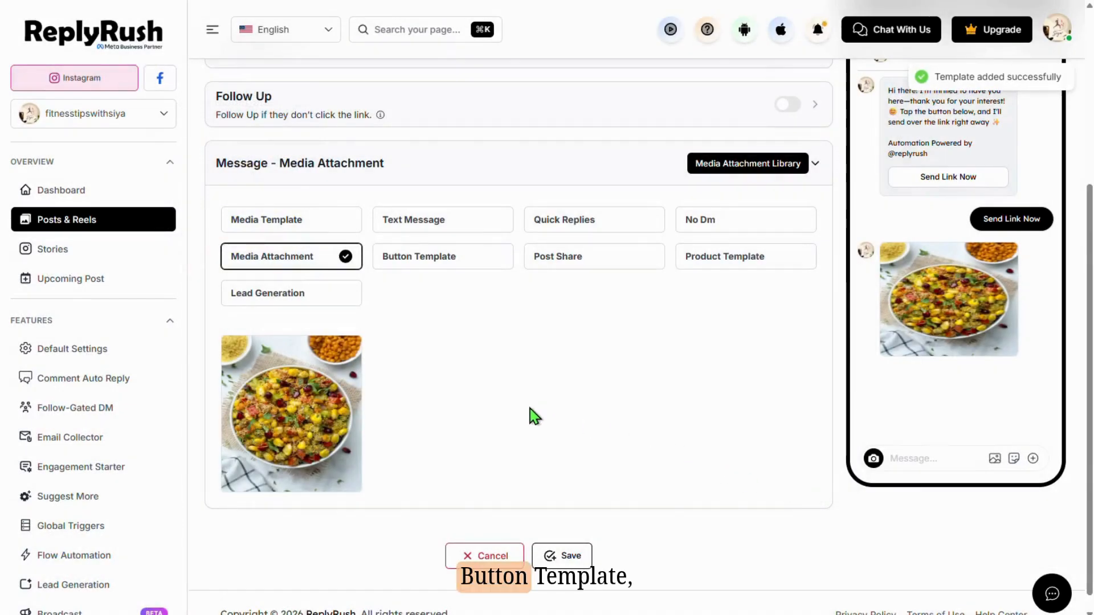
# Switch the message type to Button Template and add the saved "Healthy Breakfast For Fitness Person" template from its library.
pyautogui.click(445, 261)
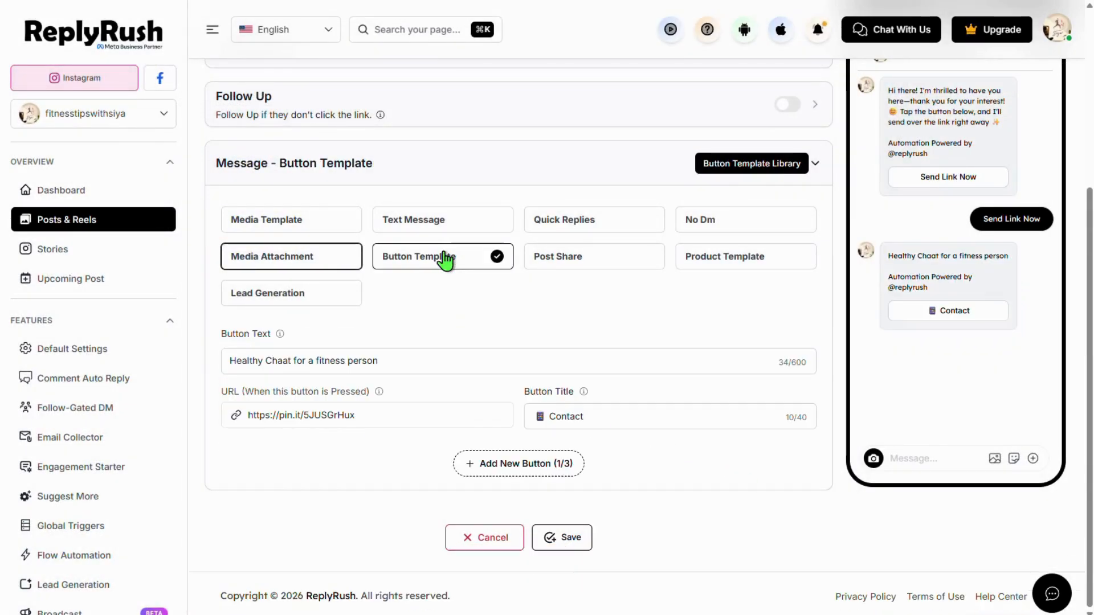
pyautogui.click(728, 165)
pyautogui.click(302, 207)
pyautogui.click(882, 513)
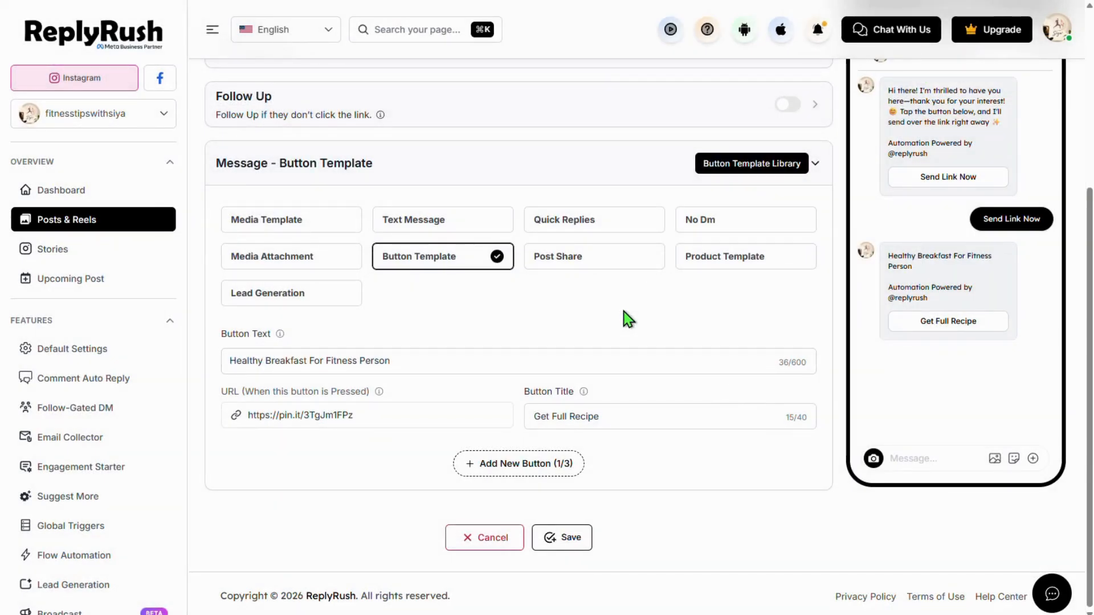
# Switch the message type to Product Template and add the saved corn dish template with the "Get Full Recipe" button from its library.
pyautogui.click(719, 268)
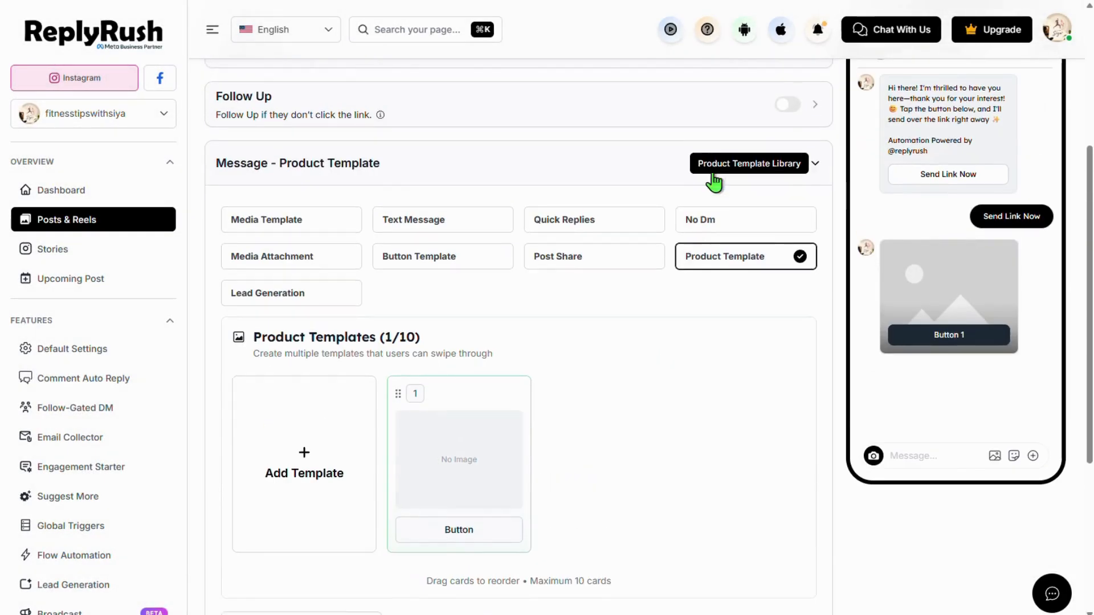
pyautogui.click(748, 164)
pyautogui.click(296, 144)
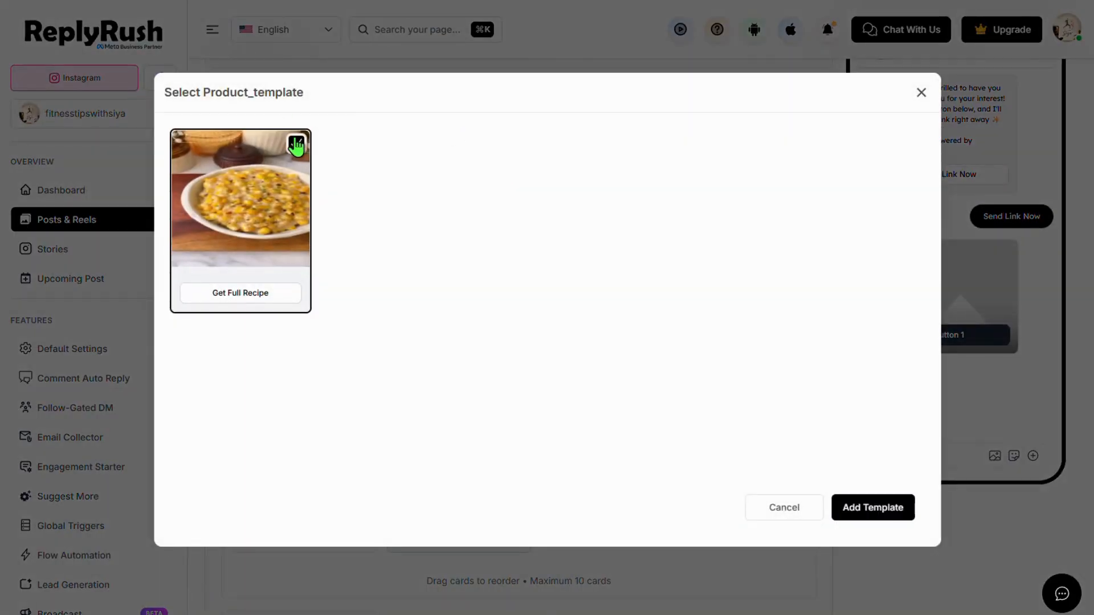
pyautogui.click(853, 514)
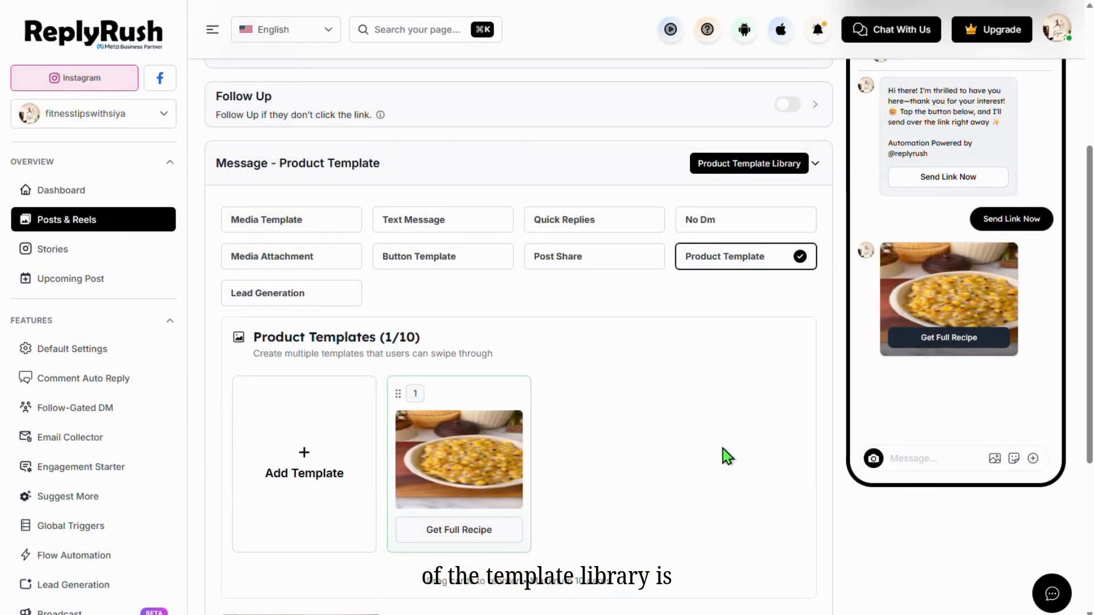
pyautogui.scroll(-4, 726, 454)
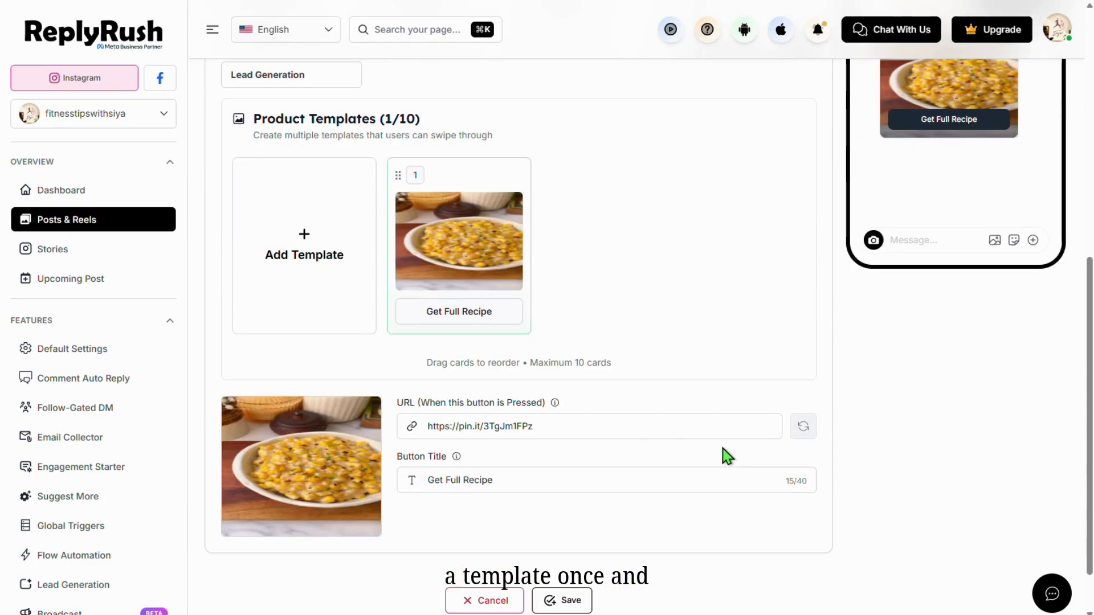
# Set the message type back to Media Template with the creamy cheese corn card and save the post's automation.
pyautogui.scroll(4, 342, 285)
pyautogui.click(302, 221)
pyautogui.scroll(-5, 689, 455)
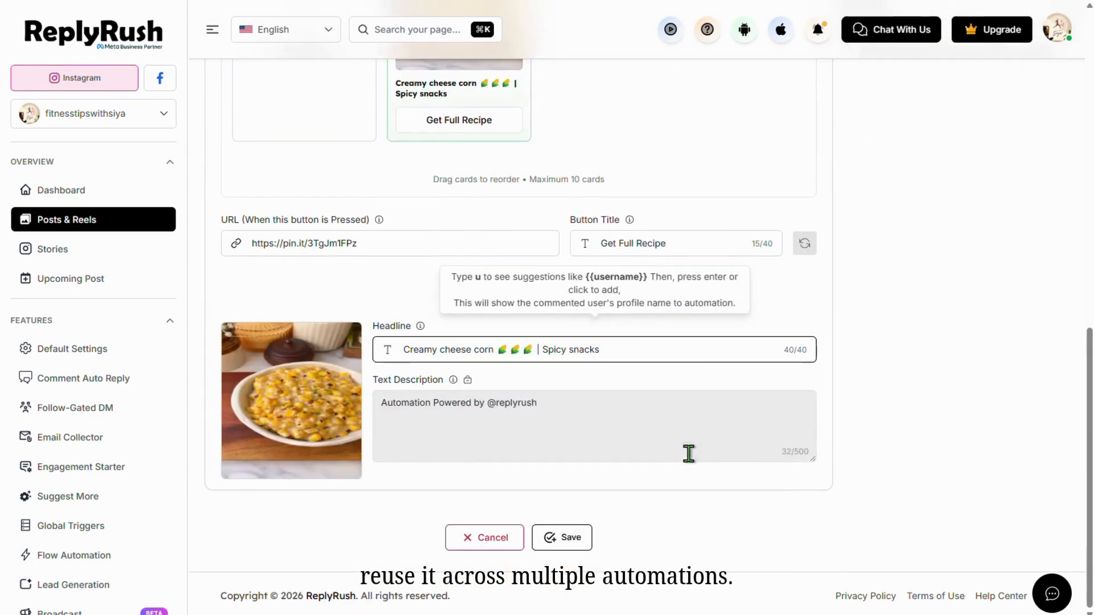
pyautogui.scroll(8, 1003, 359)
pyautogui.scroll(-3, 1000, 341)
pyautogui.scroll(-9, 918, 330)
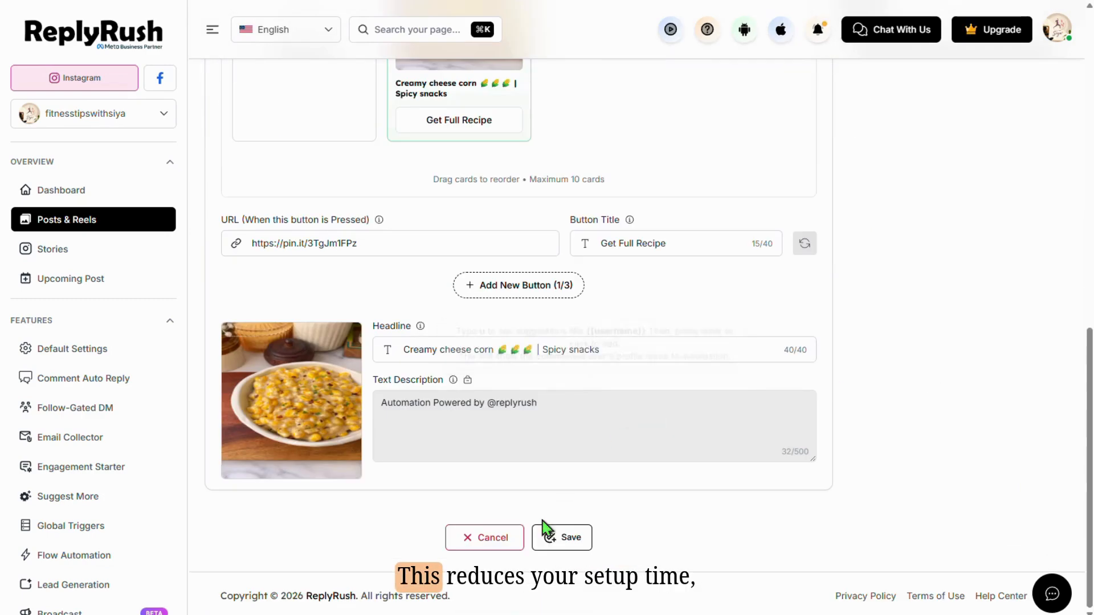
pyautogui.click(562, 538)
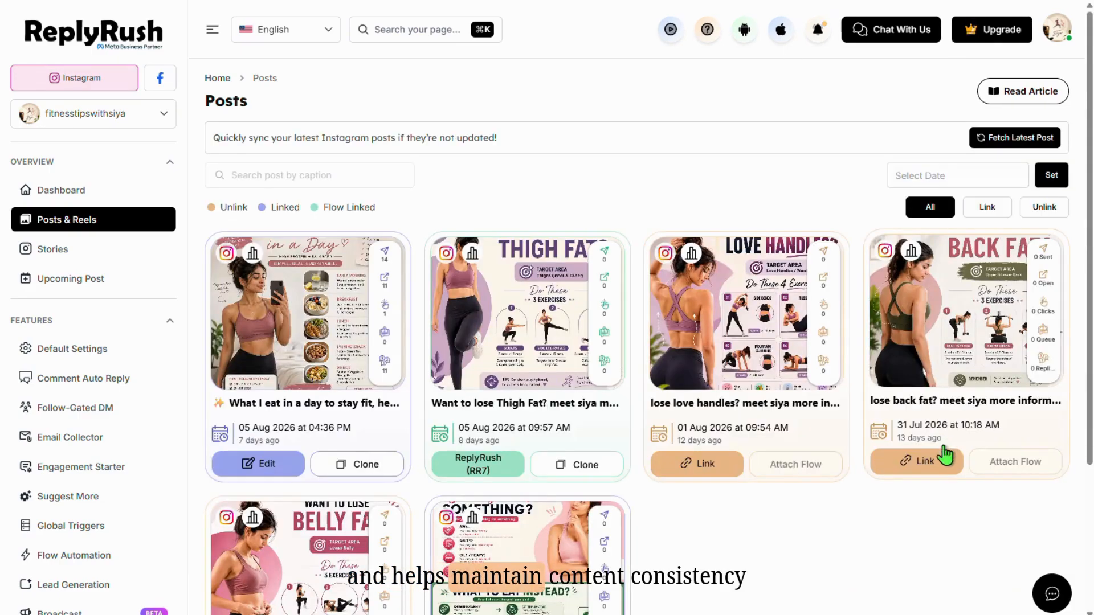
pyautogui.scroll(-3, 750, 557)
pyautogui.scroll(2, 750, 557)
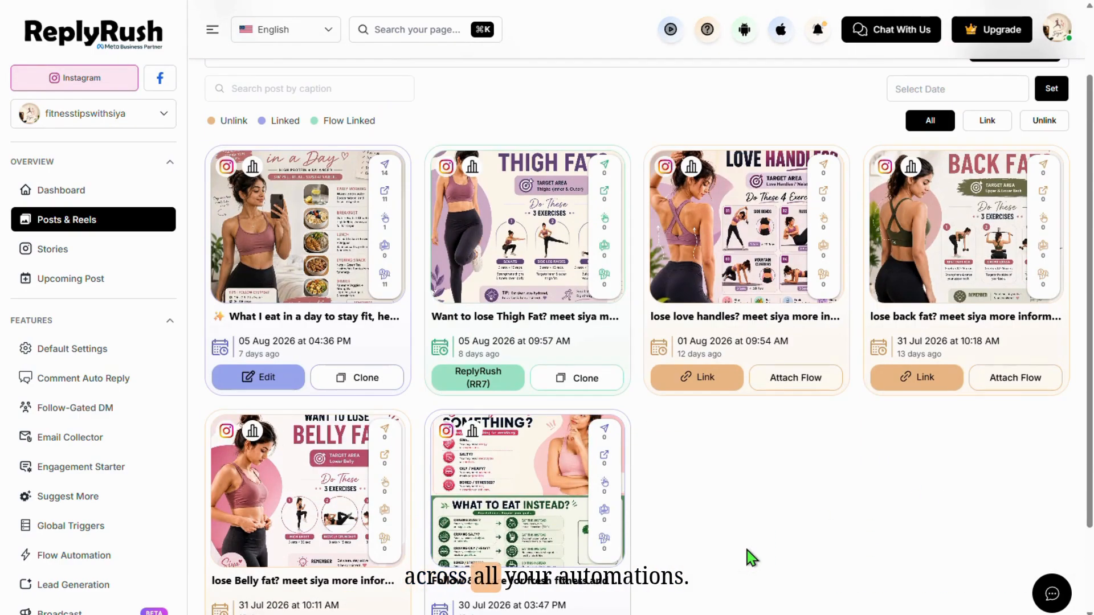